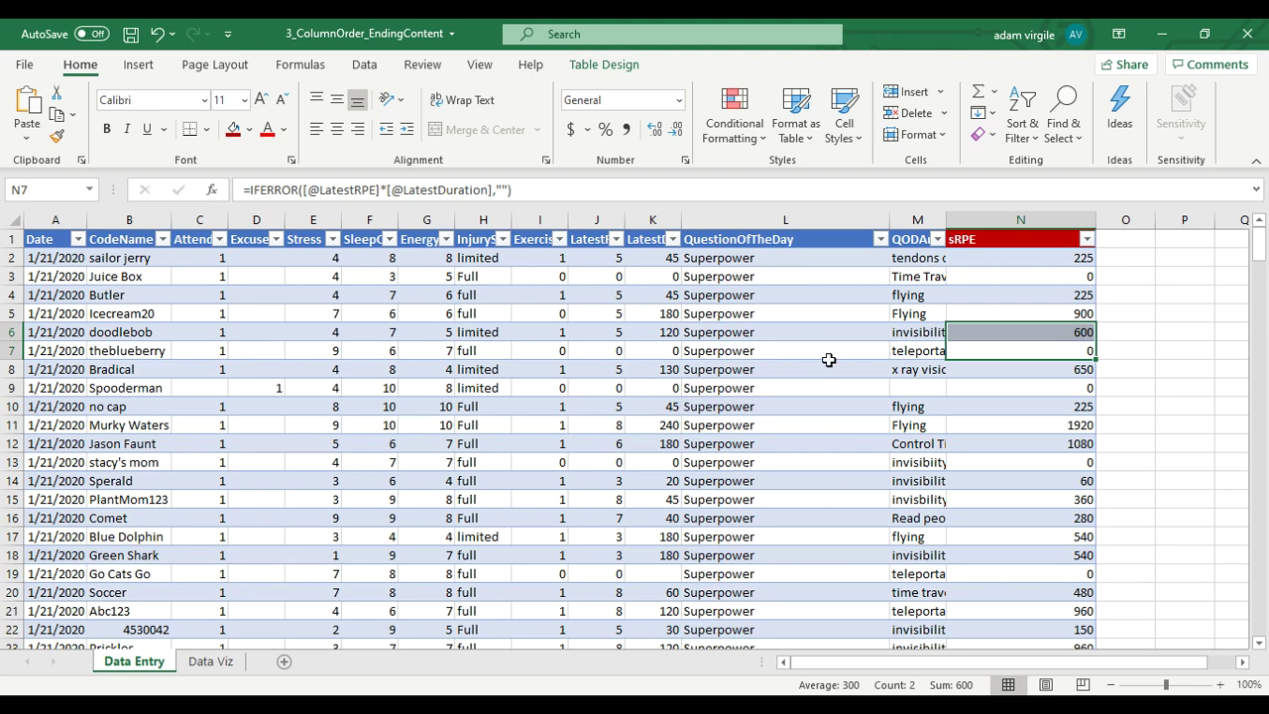
Step: Insert a new table column immediately before the sRPE column on the Data Entry sheet
{"action": "left_click", "coordinate": [829, 362]}
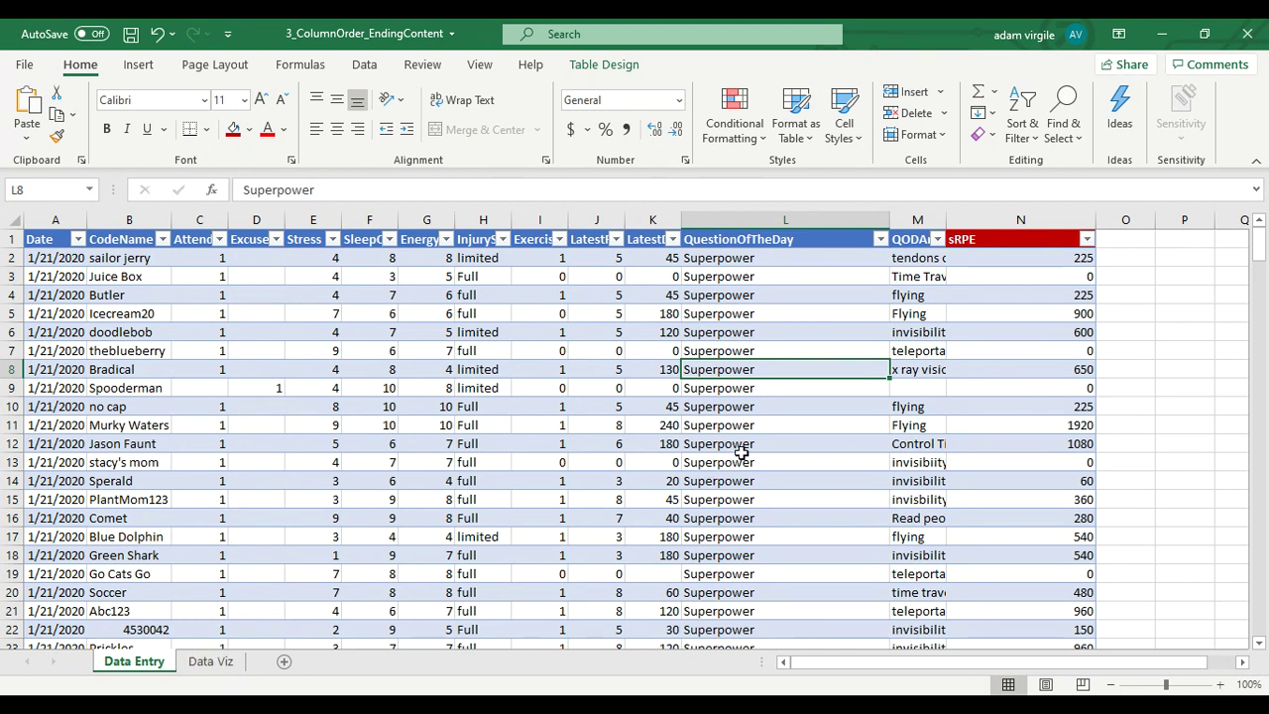
{"action": "left_click", "coordinate": [992, 275]}
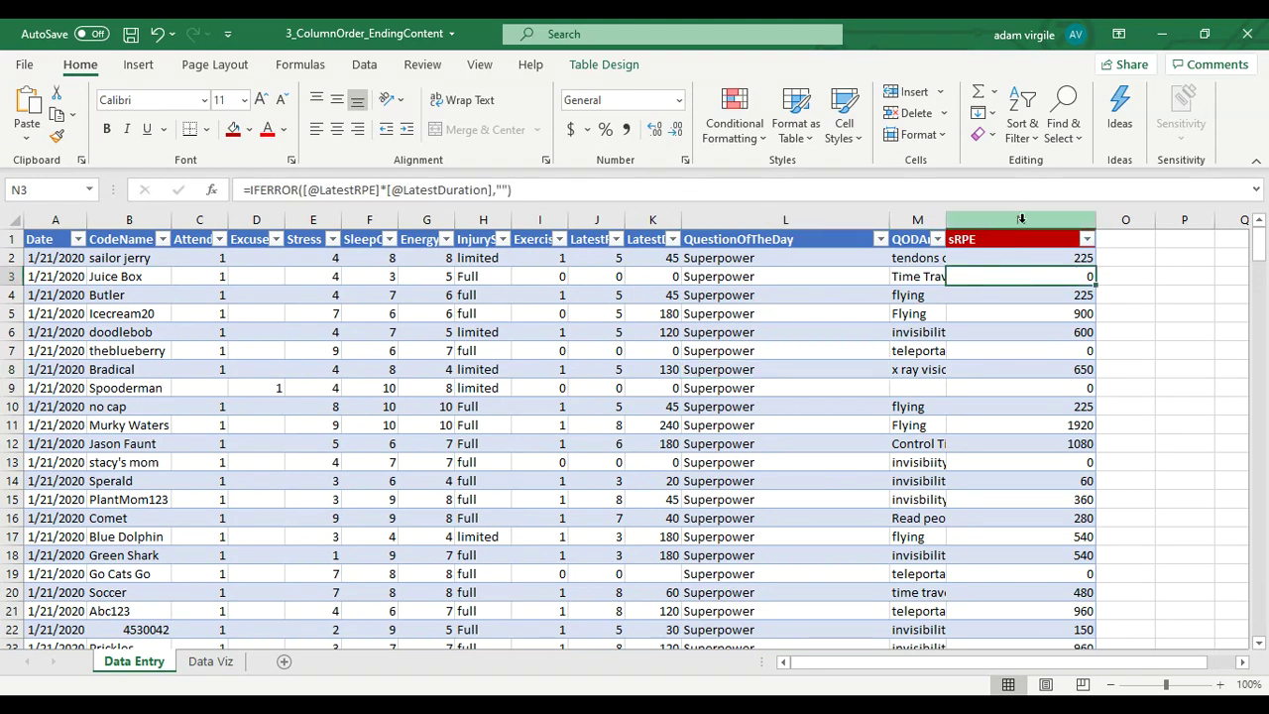
{"action": "left_click", "coordinate": [1021, 218]}
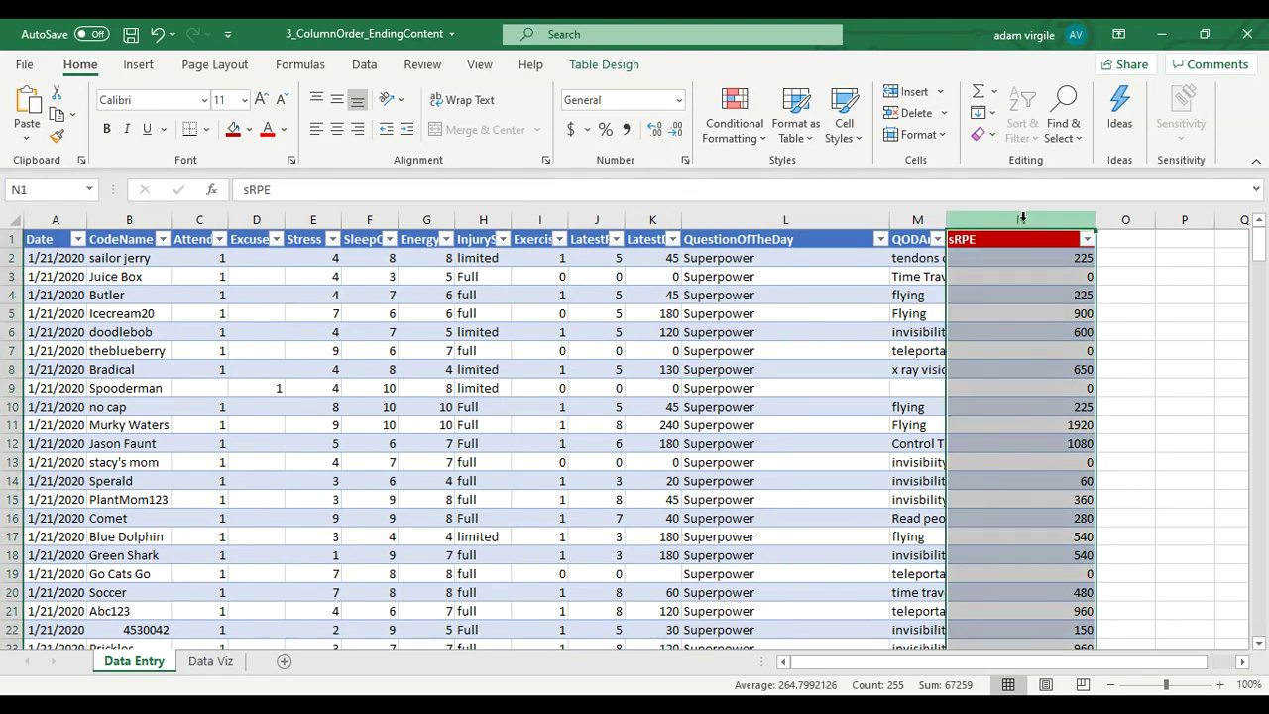
{"action": "right_click", "coordinate": [1040, 220]}
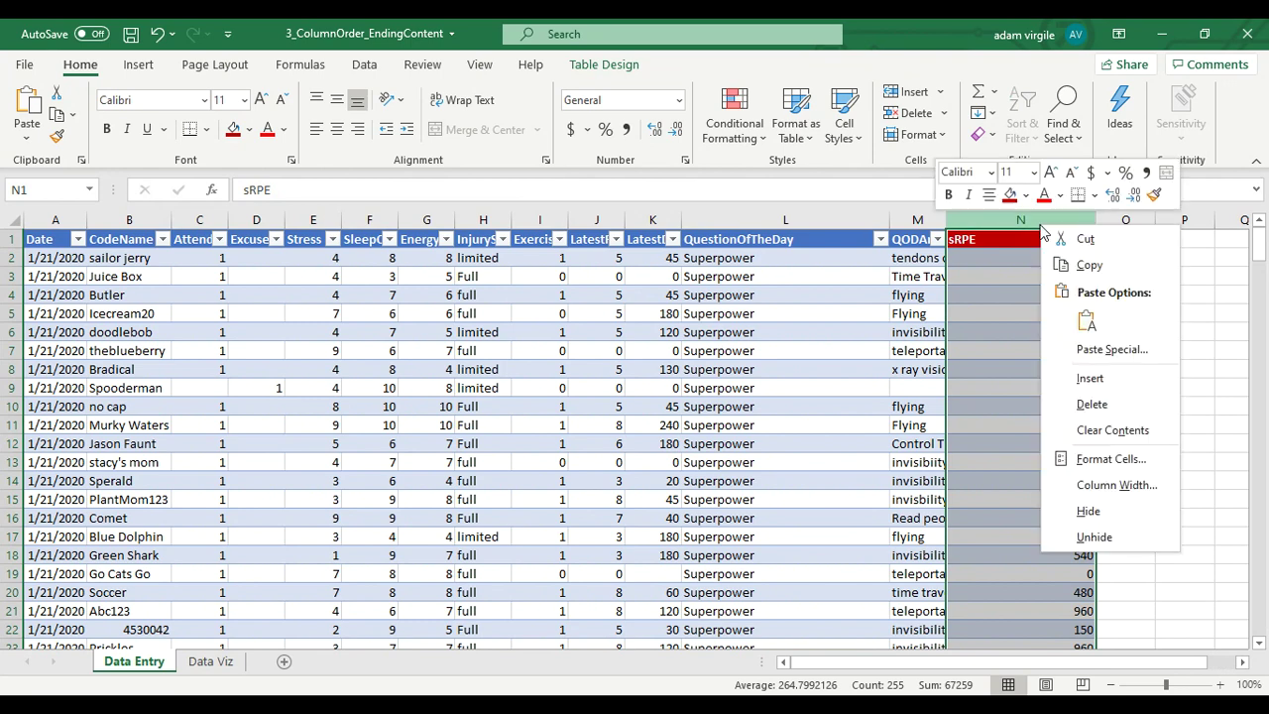
{"action": "left_click", "coordinate": [1090, 378]}
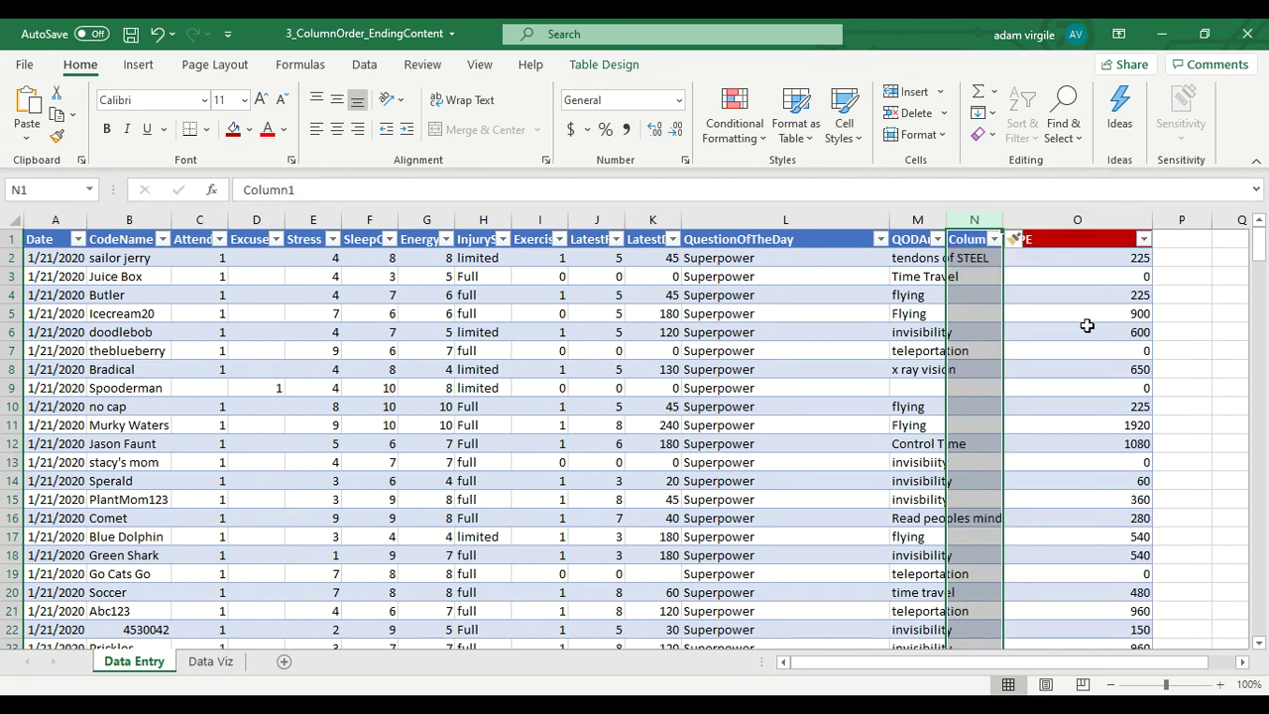
Step: Name the new column's header in cell N1 "Readiness Score"
{"action": "double_click", "coordinate": [966, 240]}
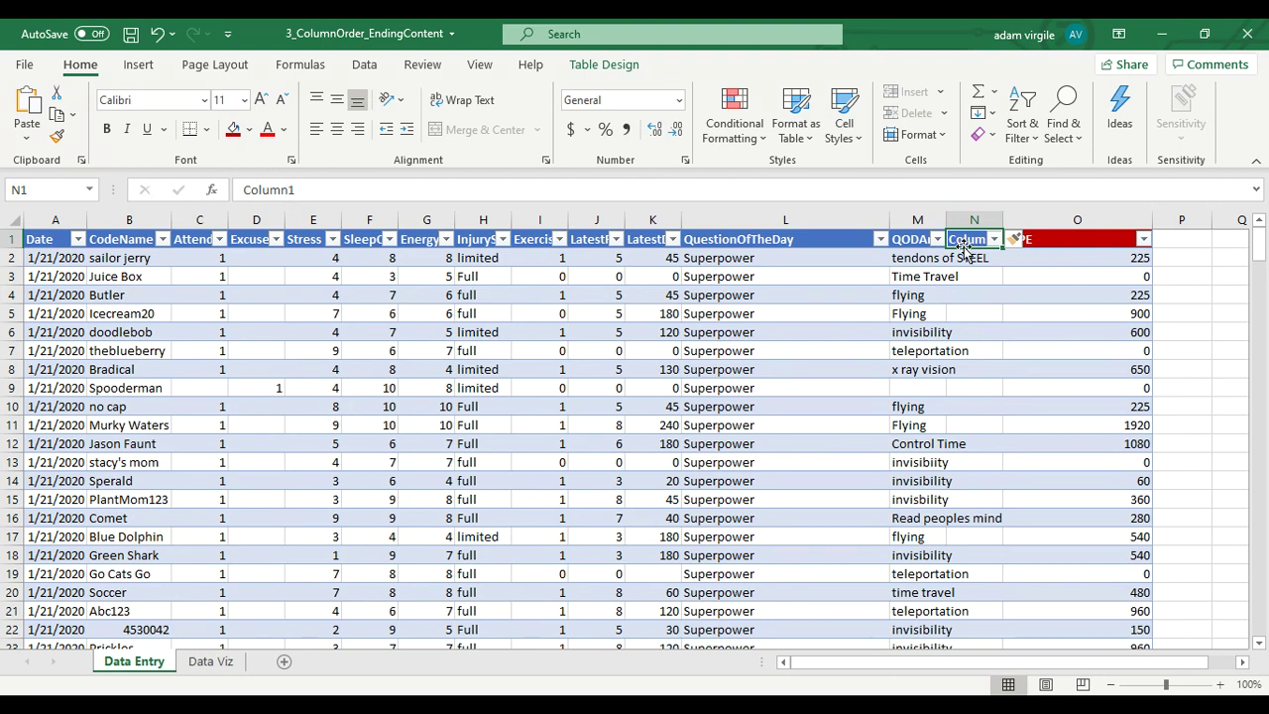
{"action": "type", "text": "Re"}
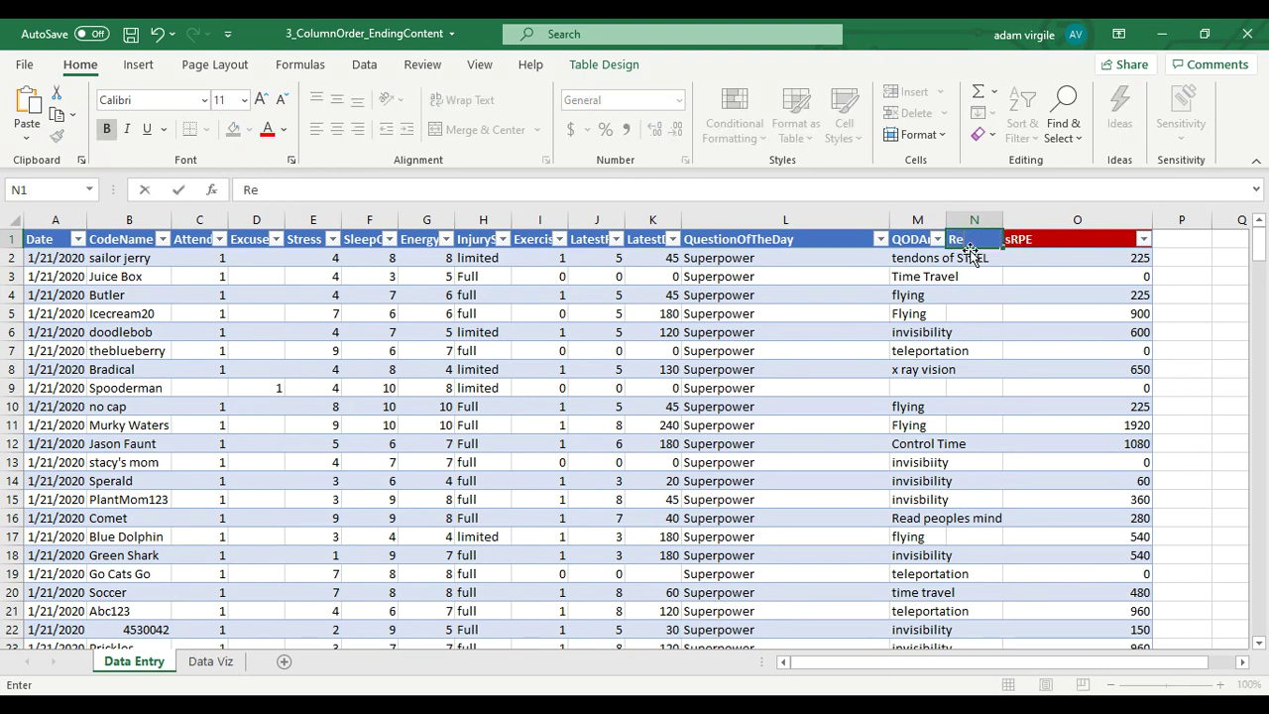
{"action": "type", "text": "adiness S"}
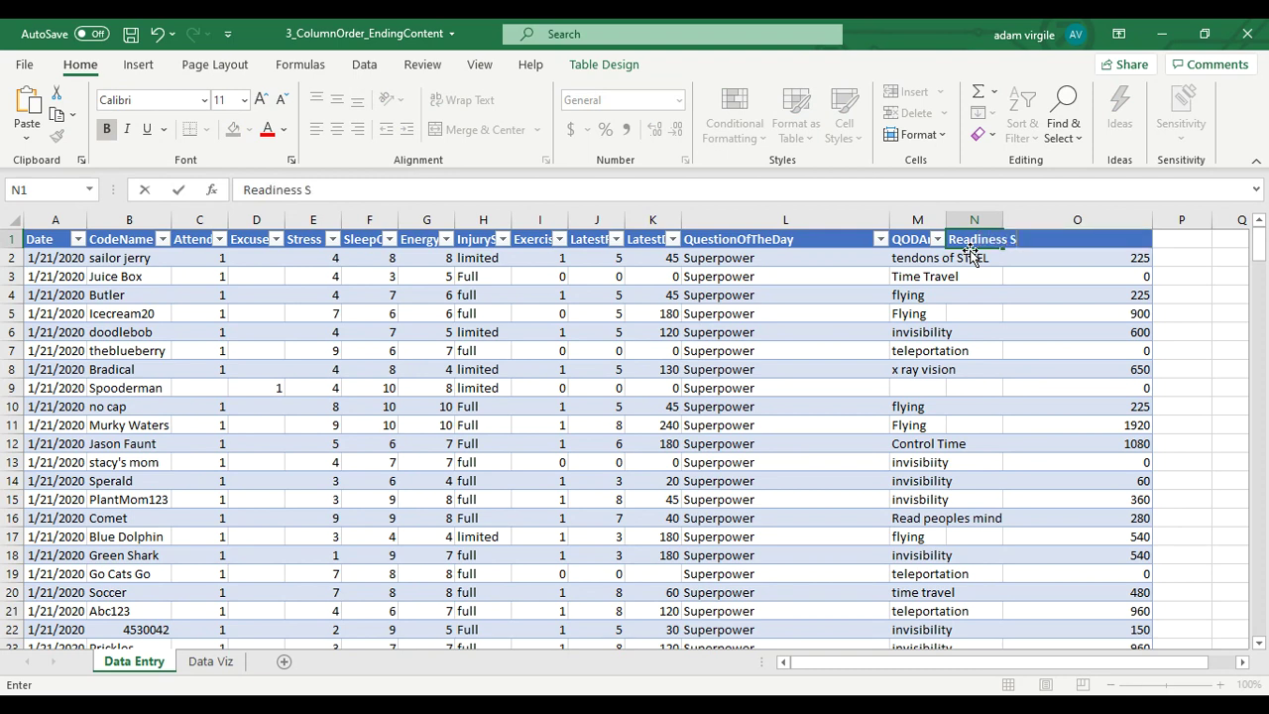
{"action": "type", "text": "core"}
{"action": "key", "text": "Return"}
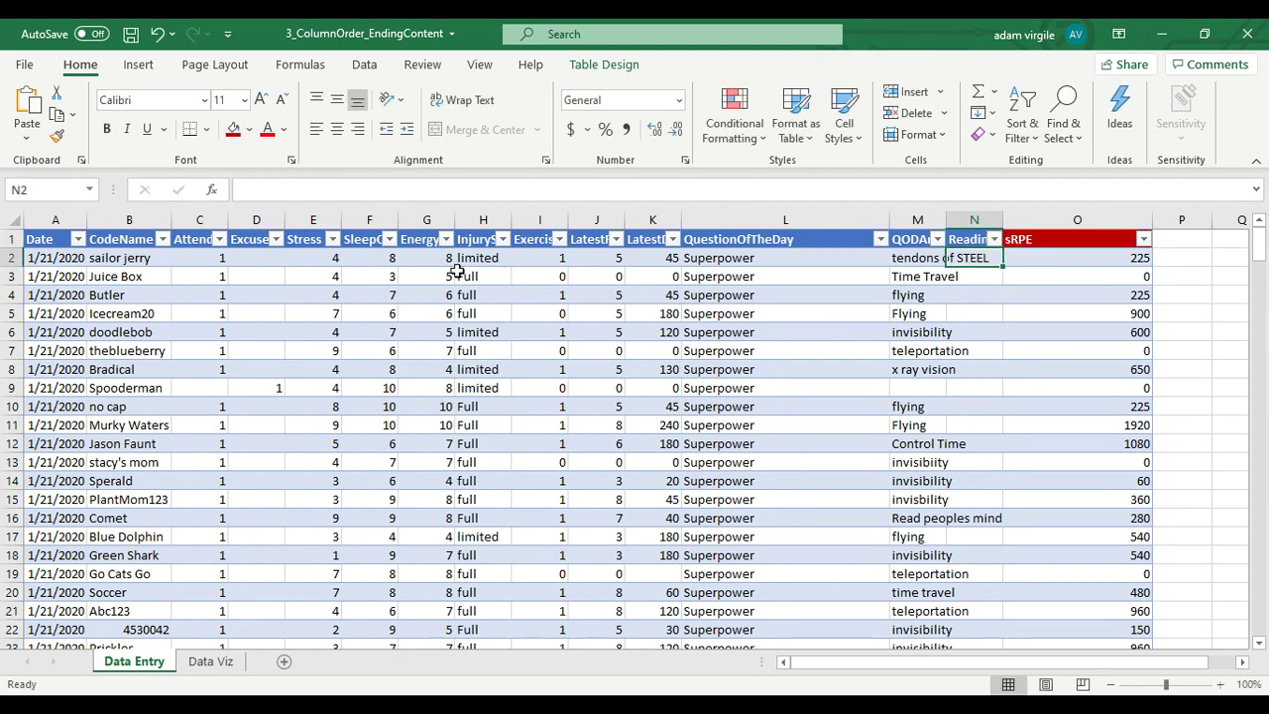
{"action": "left_click", "coordinate": [322, 260]}
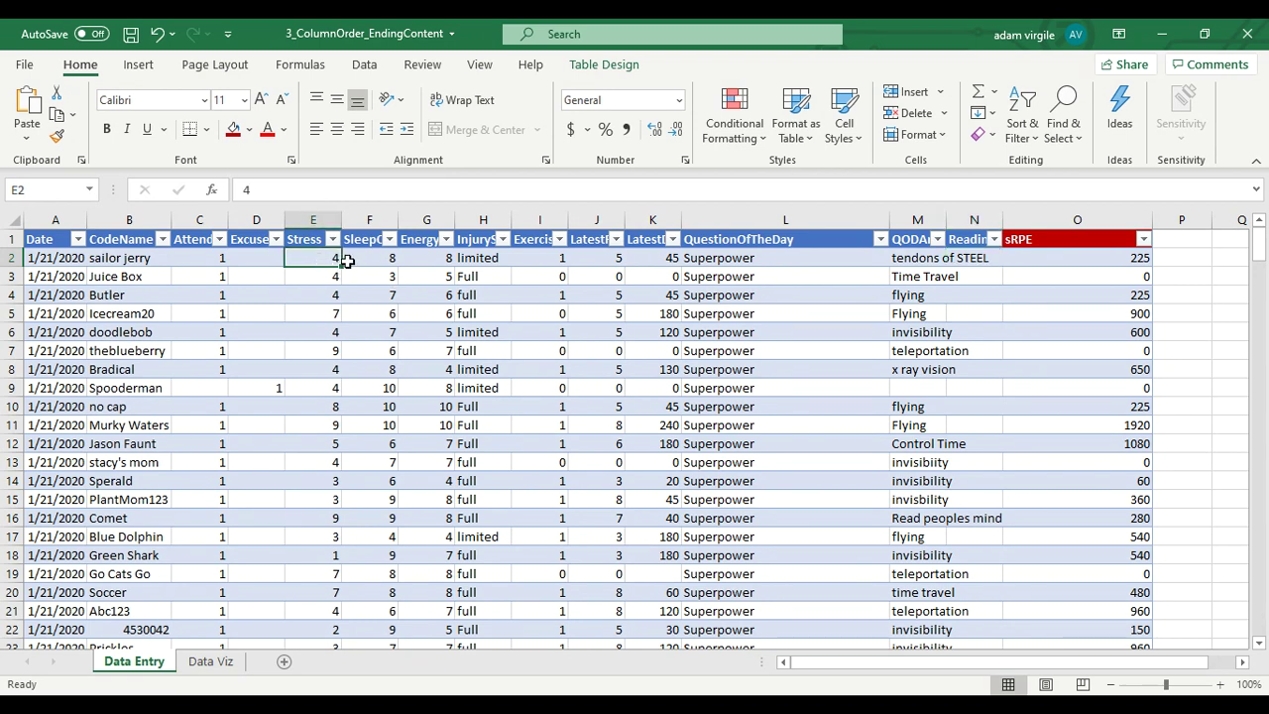
{"action": "left_click", "coordinate": [378, 259]}
{"action": "left_click", "coordinate": [427, 260]}
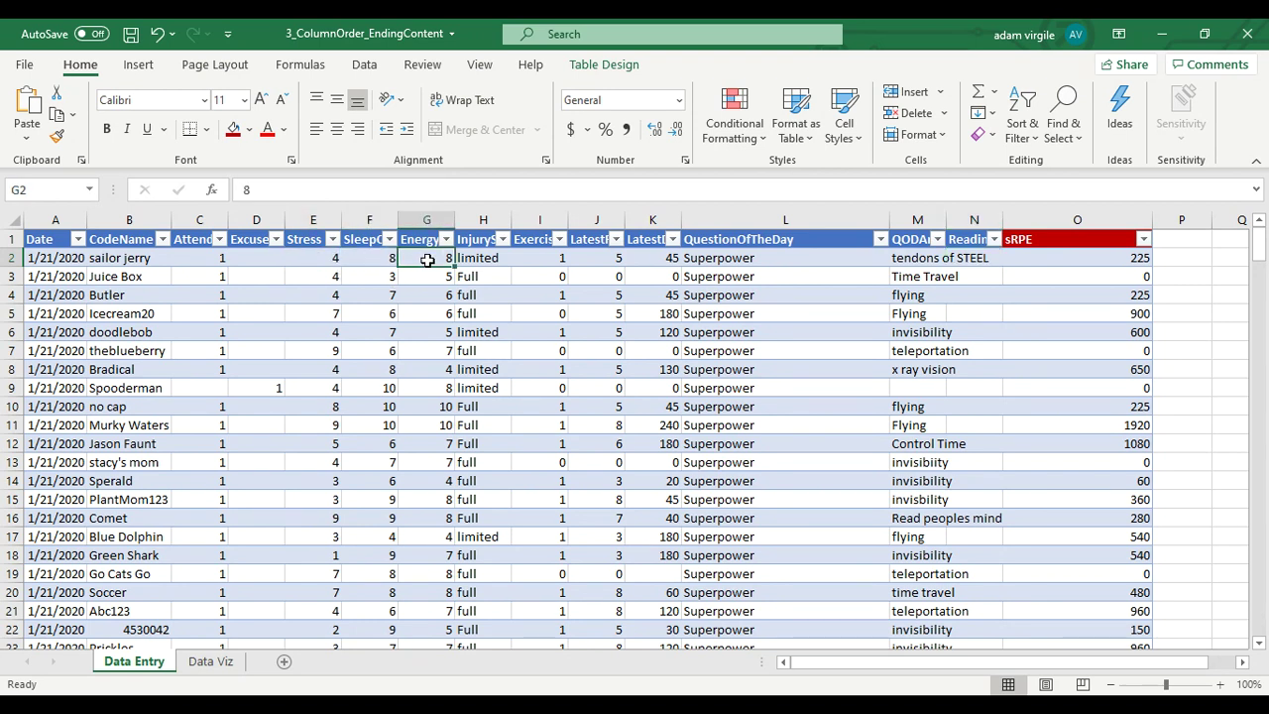
Step: Fit column N's width to the Readiness Score header and fill that header cell red
{"action": "double_click", "coordinate": [1001, 221]}
{"action": "left_click", "coordinate": [995, 258]}
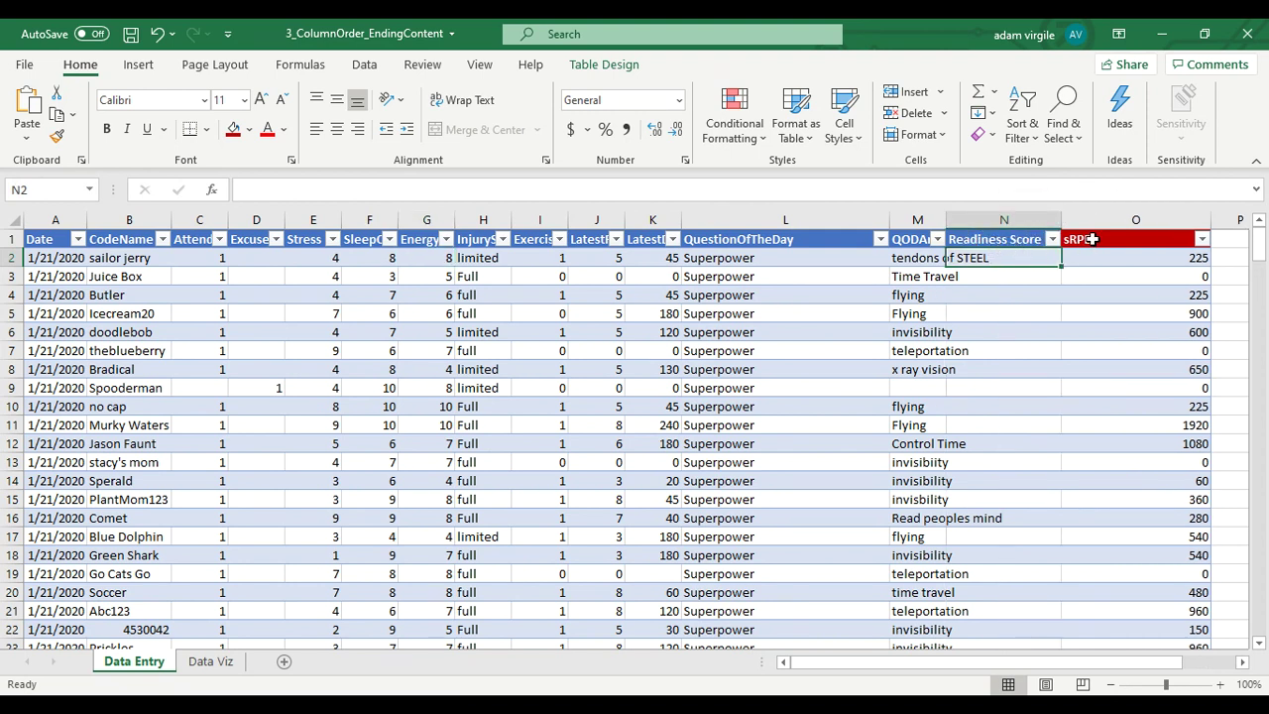
{"action": "left_click", "coordinate": [1003, 240]}
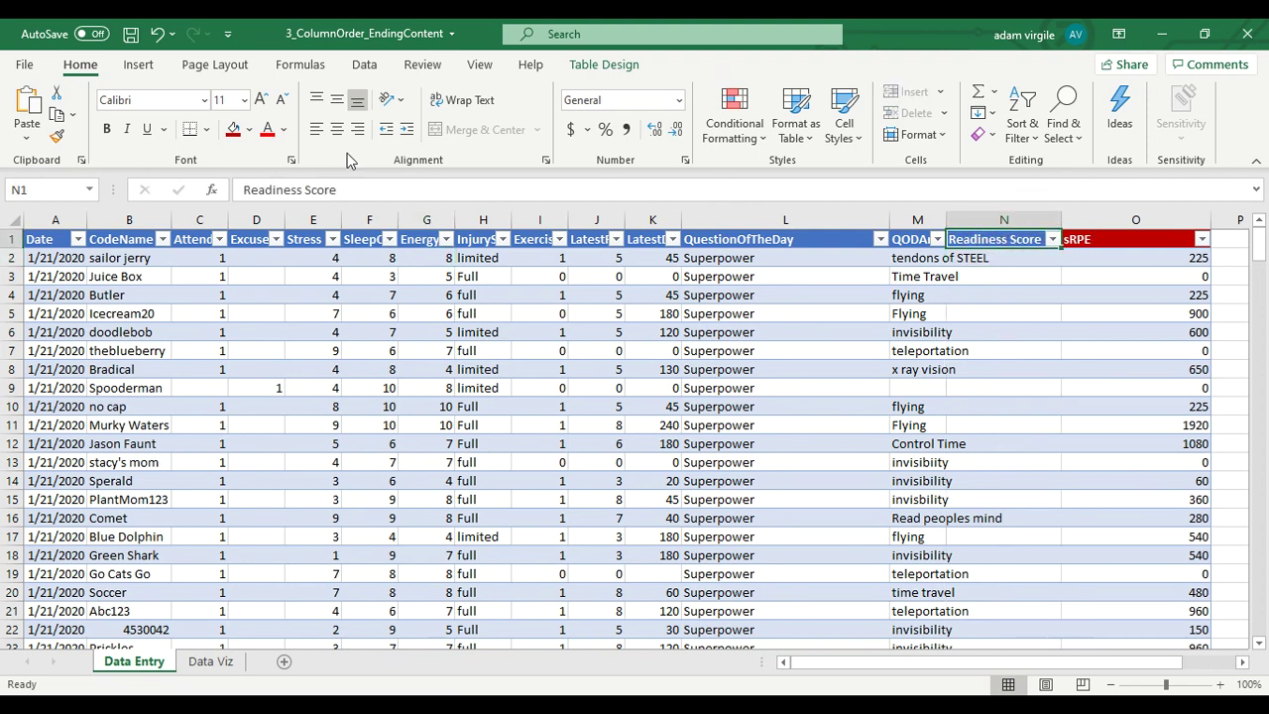
{"action": "left_click", "coordinate": [234, 130]}
{"action": "left_click", "coordinate": [1031, 262]}
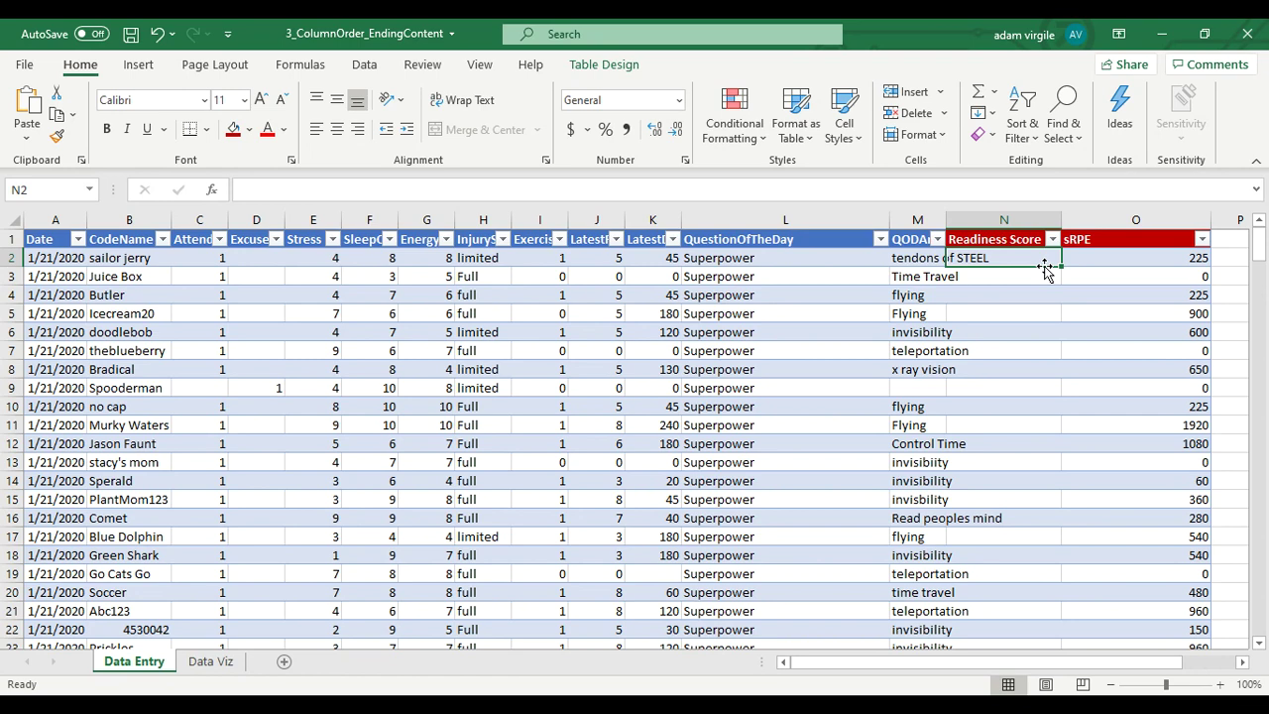
{"action": "type", "text": "="}
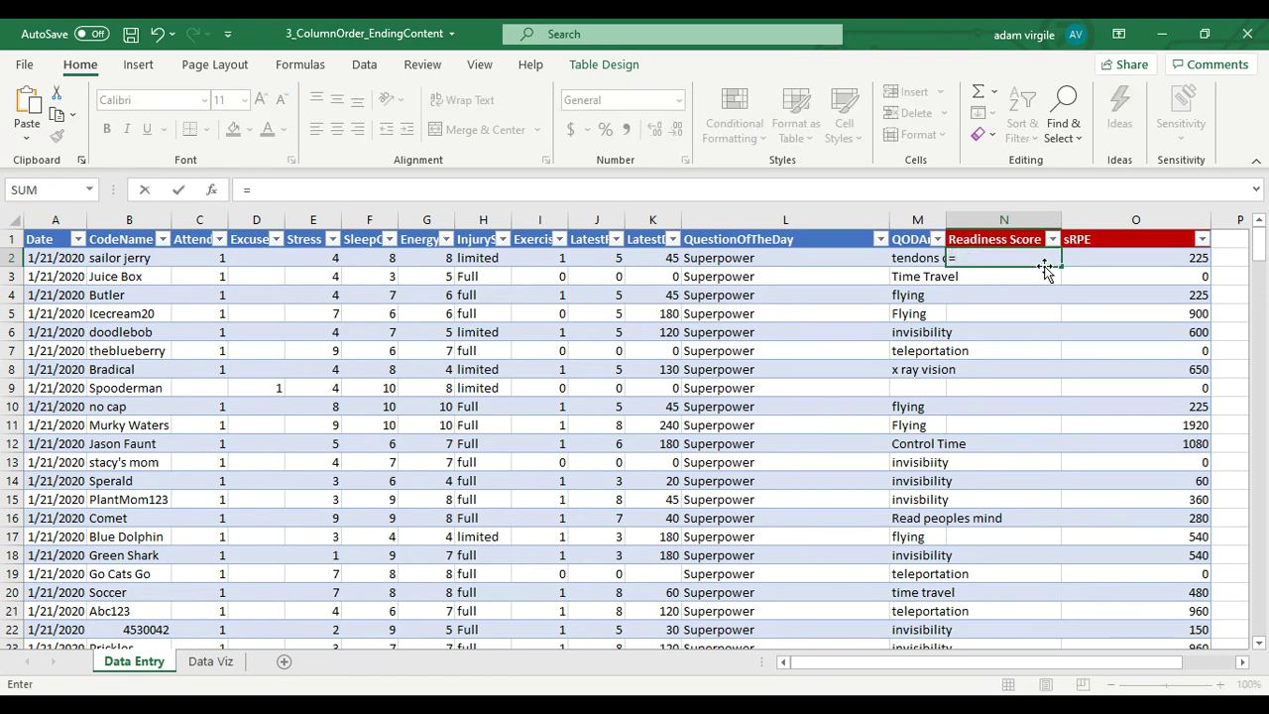
{"action": "left_click", "coordinate": [330, 260]}
{"action": "type", "text": "+"}
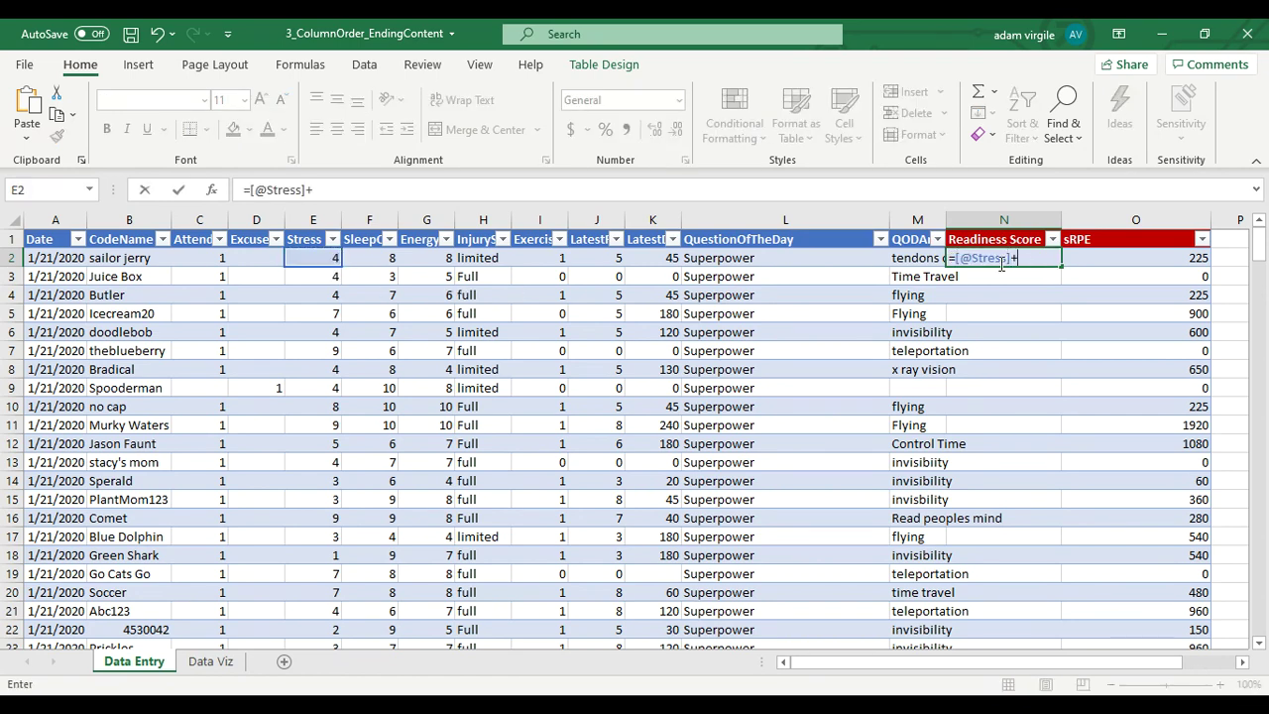
{"action": "left_click", "coordinate": [385, 257]}
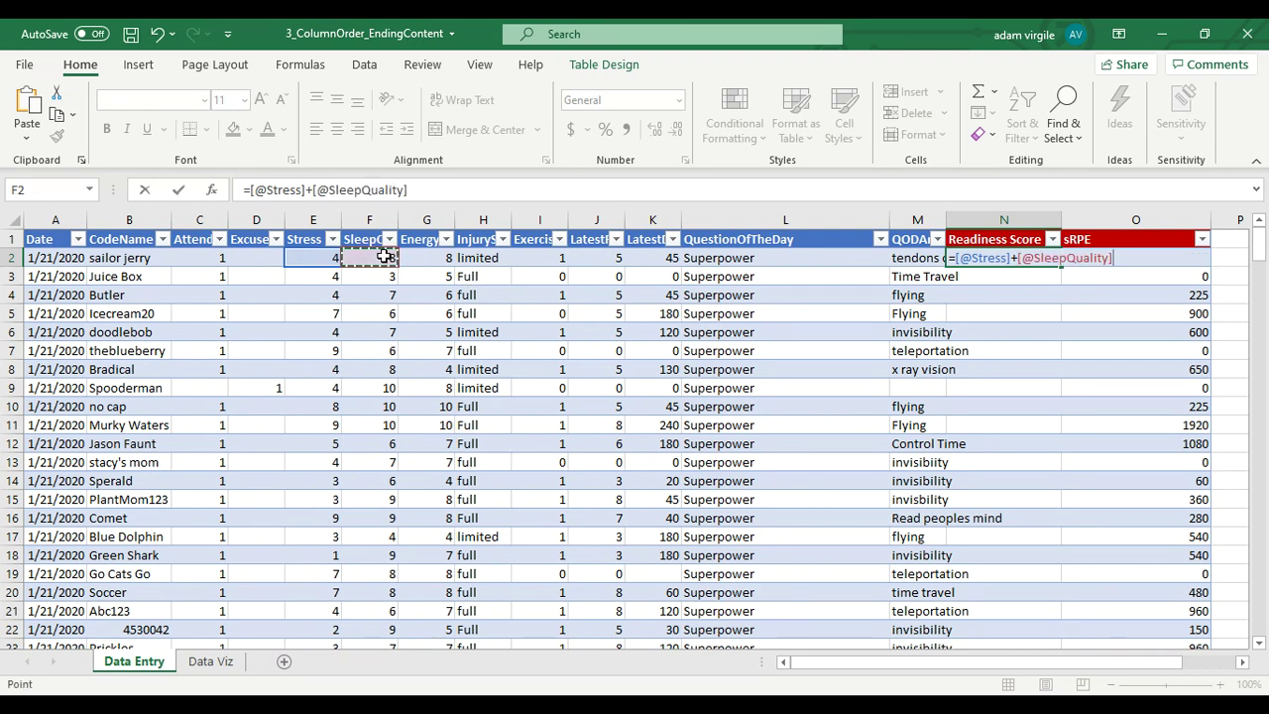
{"action": "type", "text": "+"}
{"action": "left_click", "coordinate": [442, 257]}
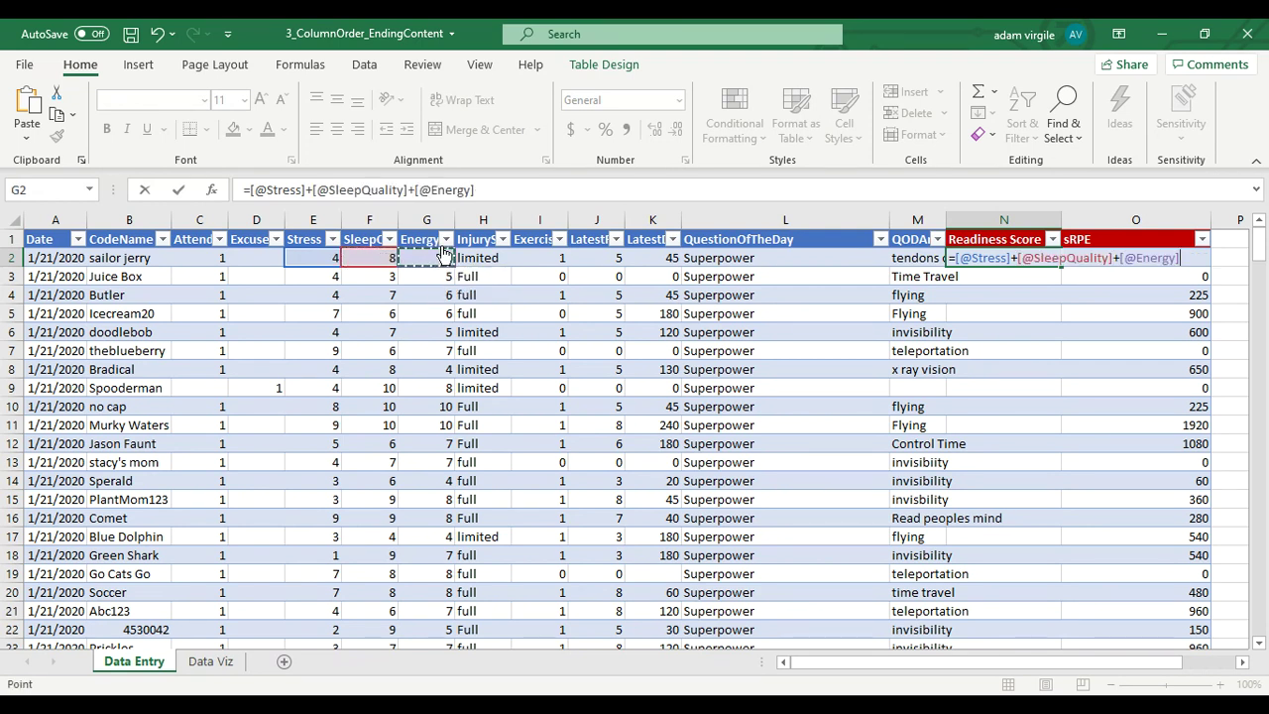
{"action": "key", "text": "Return"}
{"action": "left_click", "coordinate": [997, 258]}
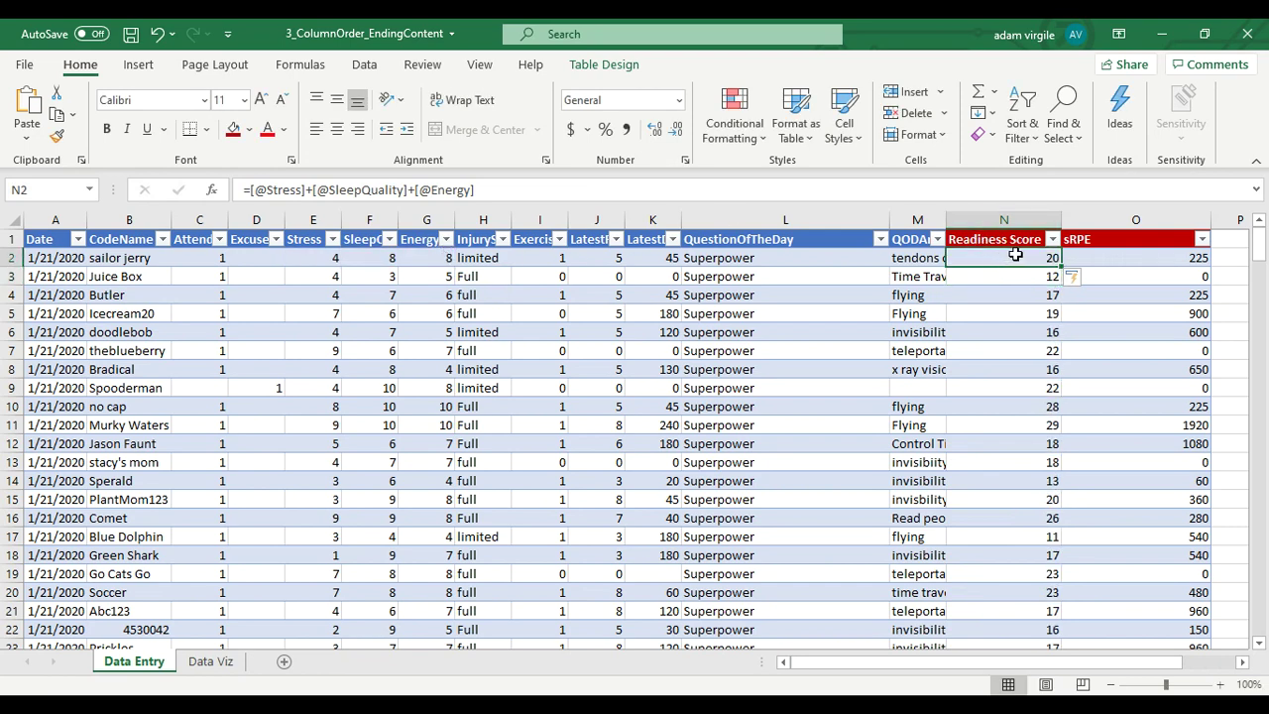
{"action": "double_click", "coordinate": [1019, 257]}
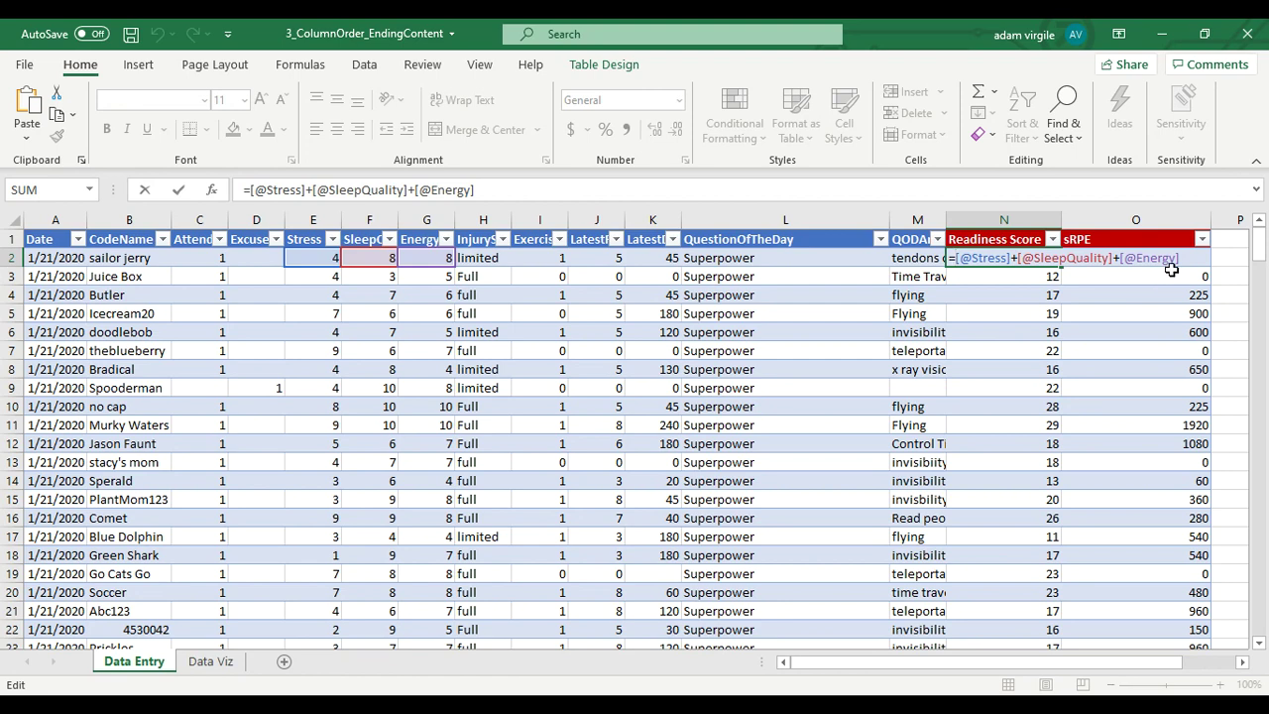
{"action": "type", "text": "IFERROR("}
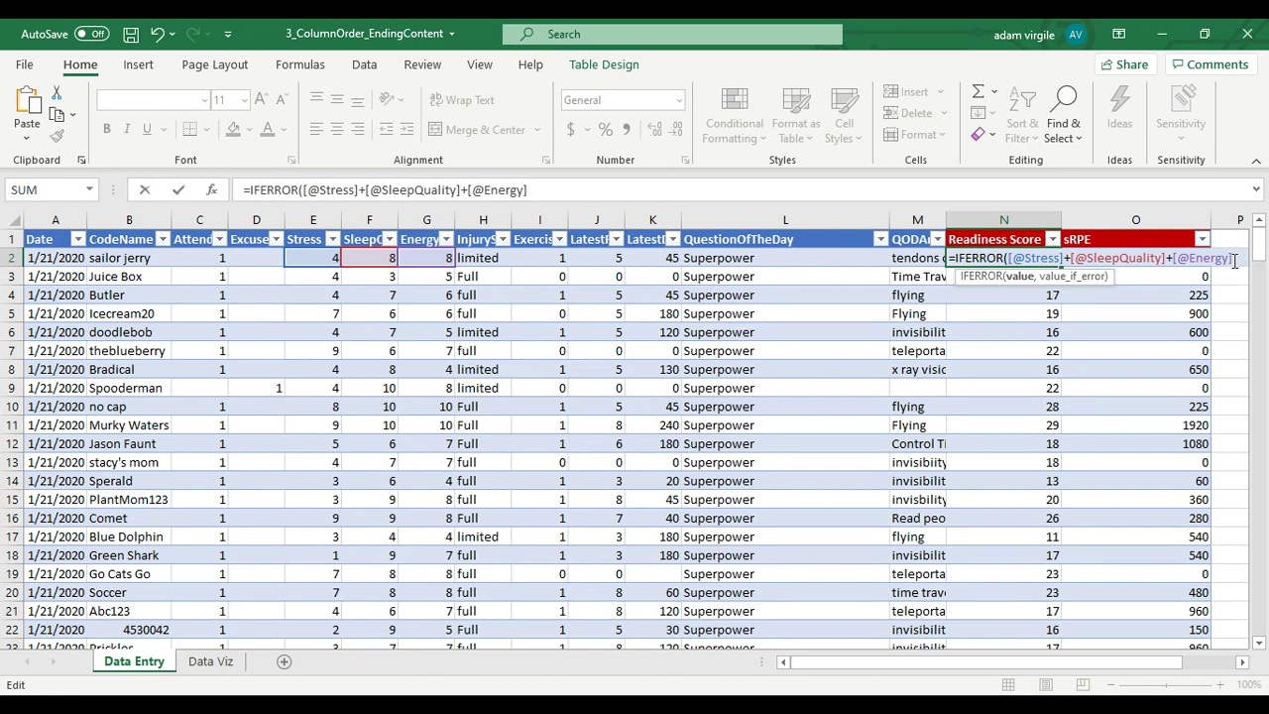
{"action": "type", "text": ",\"\")"}
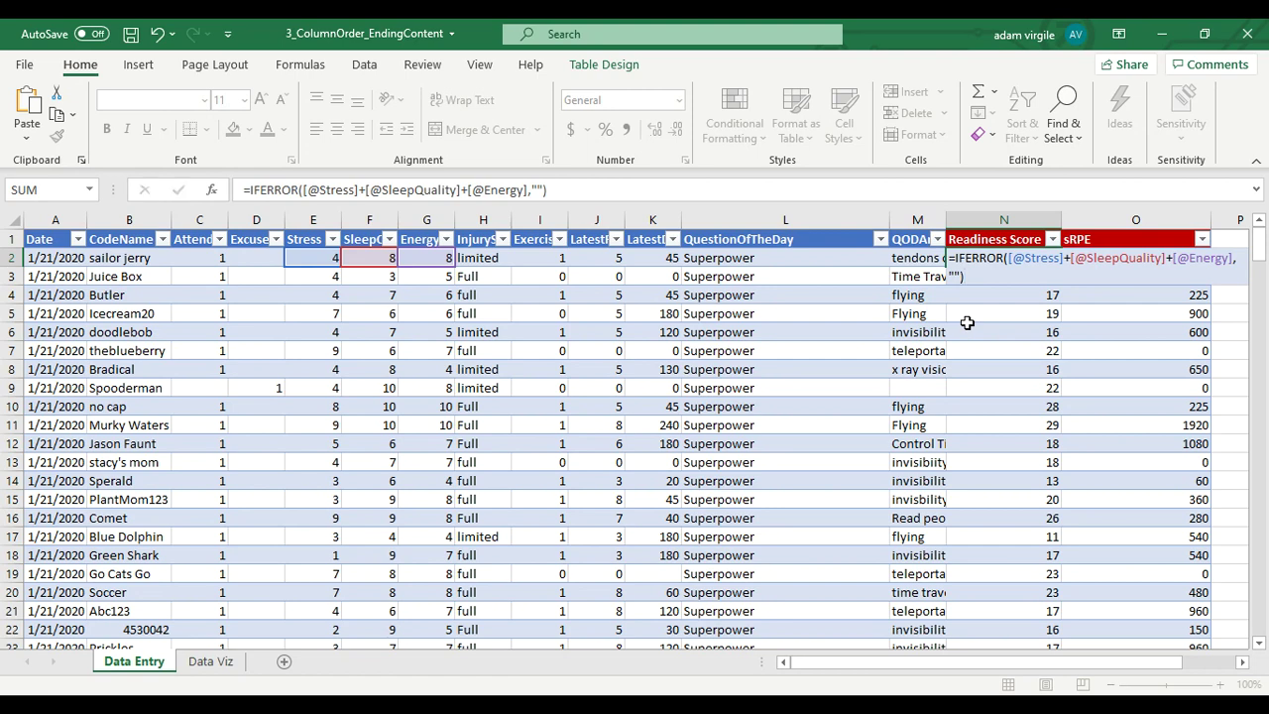
{"action": "key", "text": "Return"}
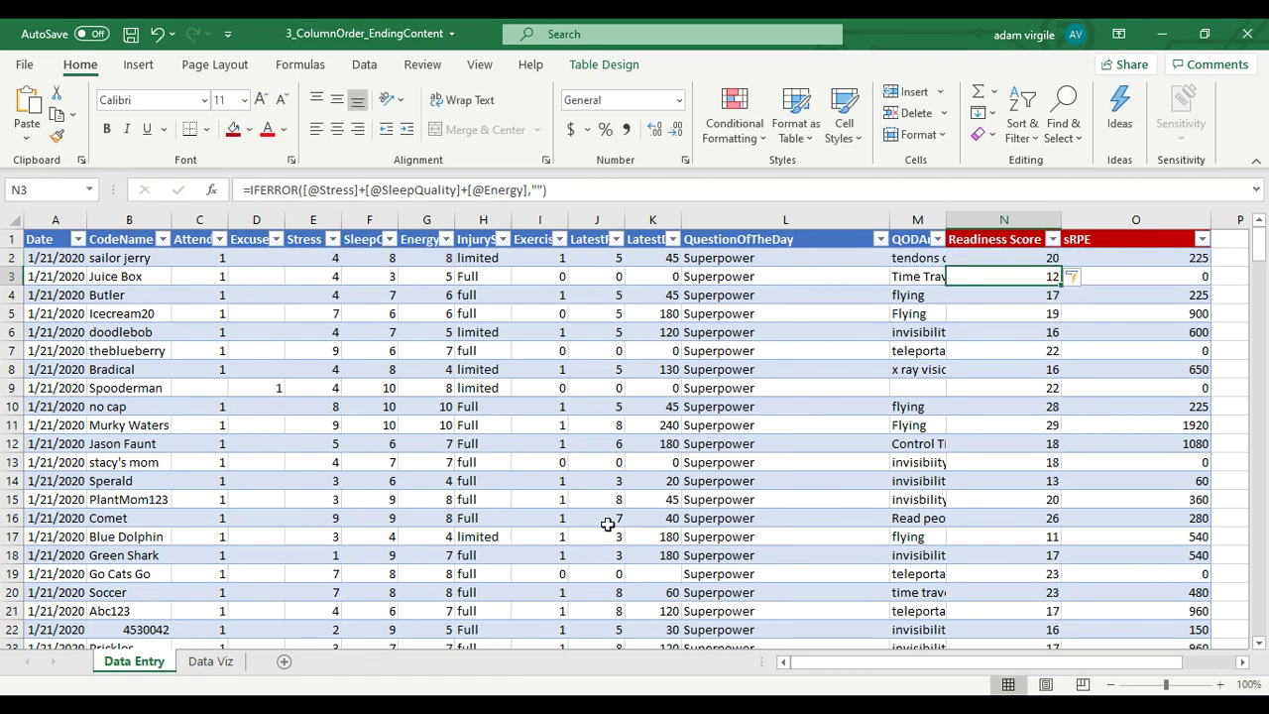
Step: Copy the header row A1:O1 from the Data Entry sheet and paste it as values starting at cell C3 of Data Viz
{"action": "left_click", "coordinate": [205, 663]}
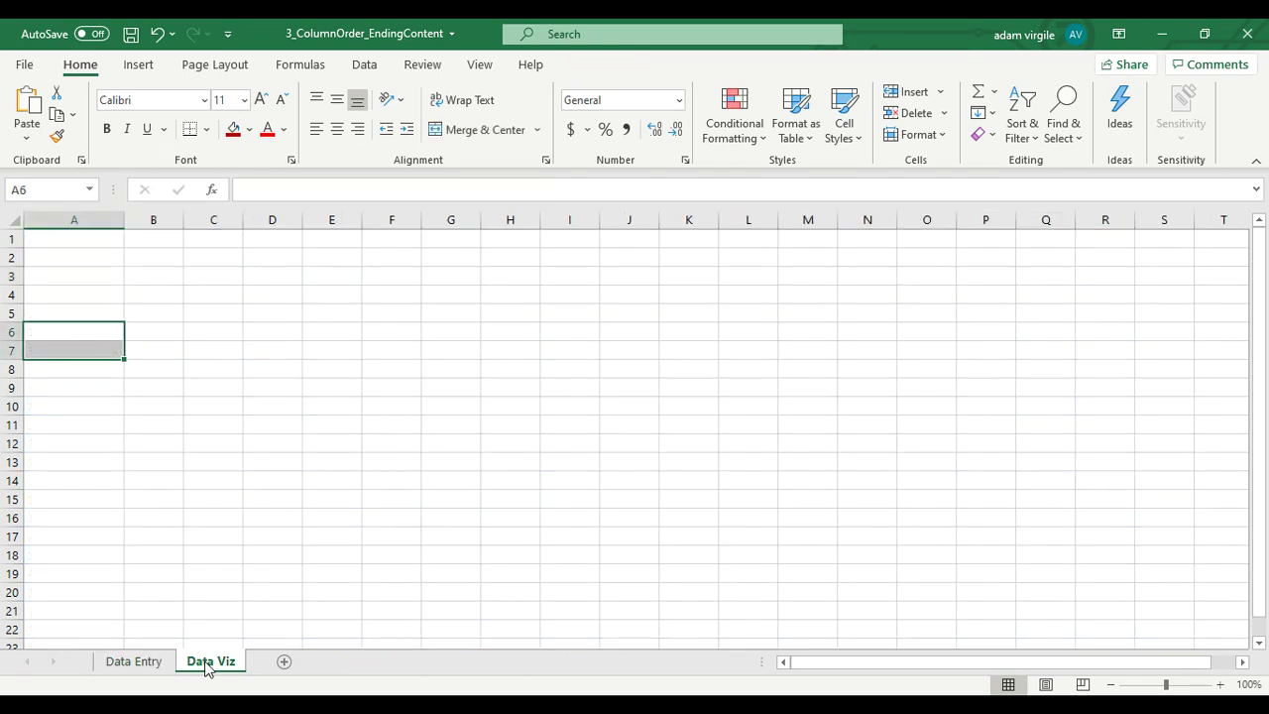
{"action": "left_click", "coordinate": [194, 280]}
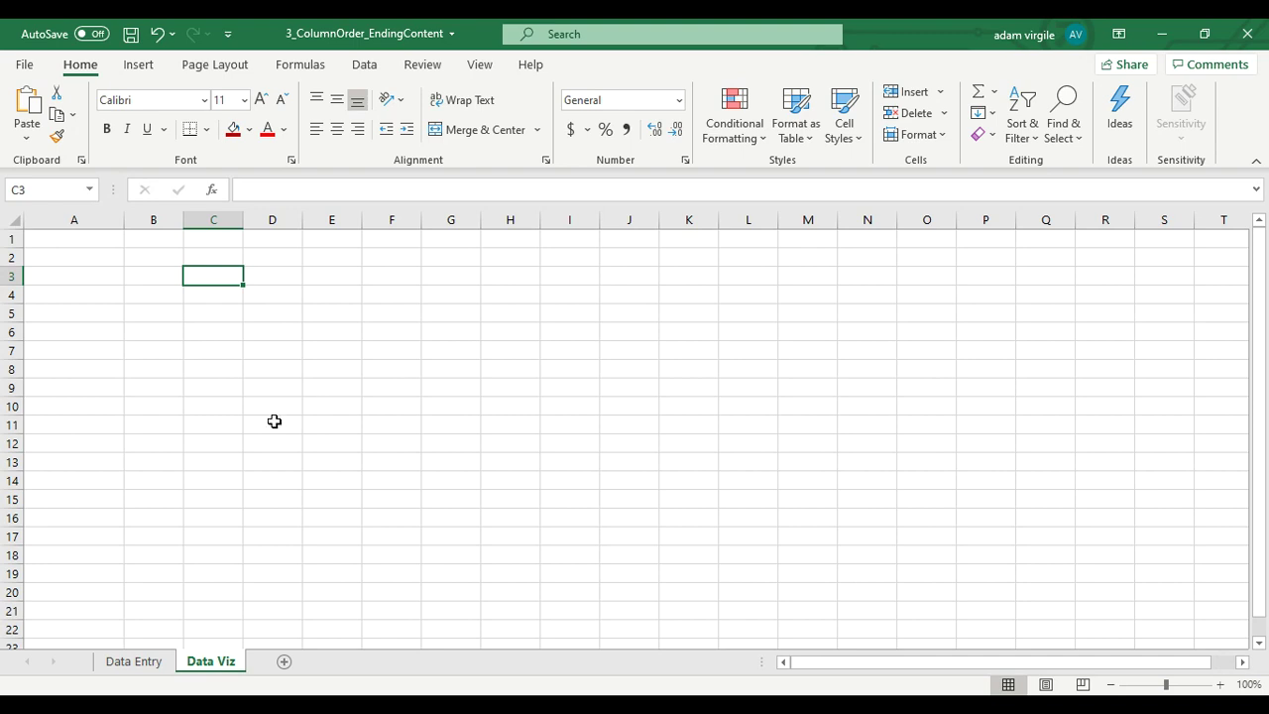
{"action": "left_click", "coordinate": [135, 661]}
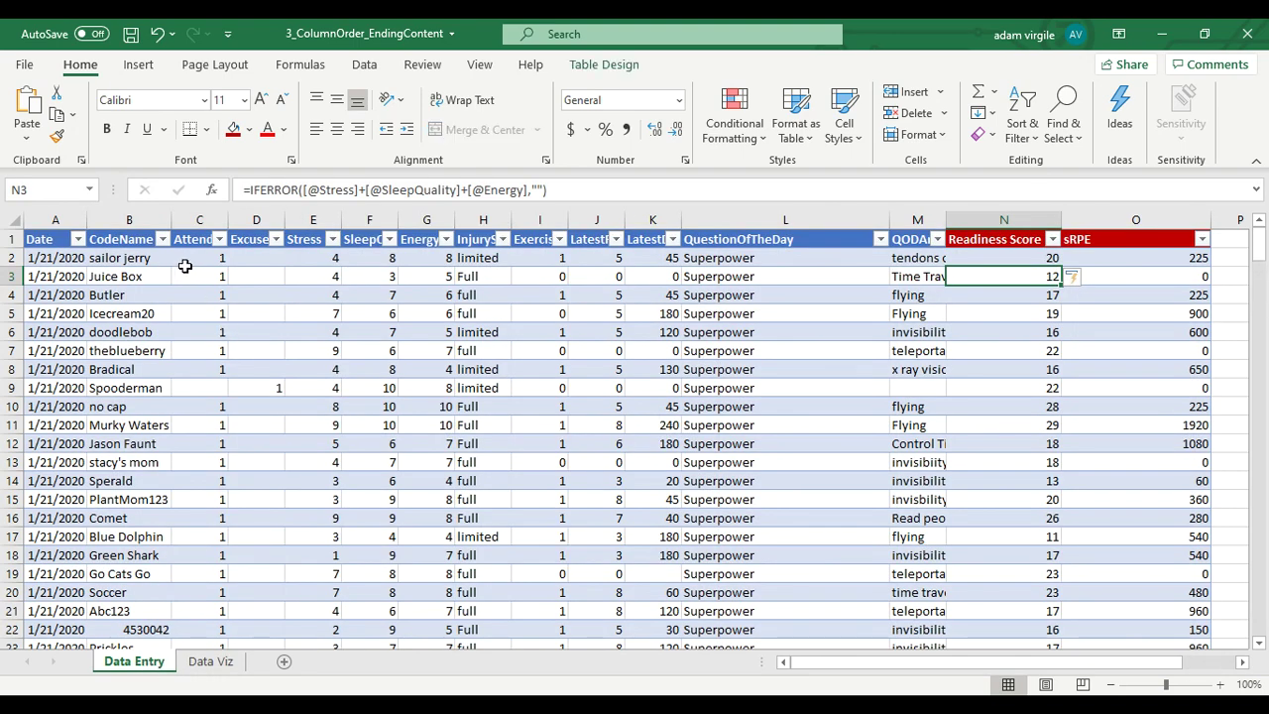
{"action": "left_click", "coordinate": [59, 241]}
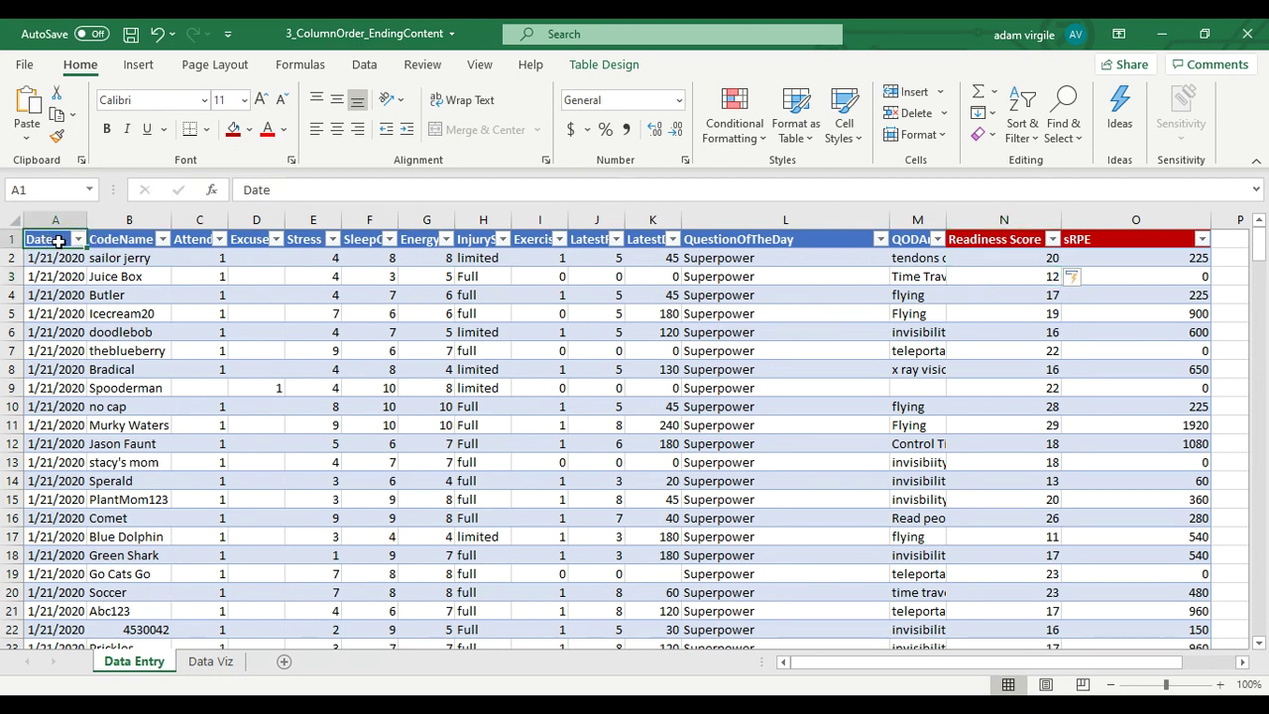
{"action": "left_click_drag", "start_coordinate": [59, 241], "coordinate": [1113, 238]}
{"action": "right_click", "coordinate": [1118, 240]}
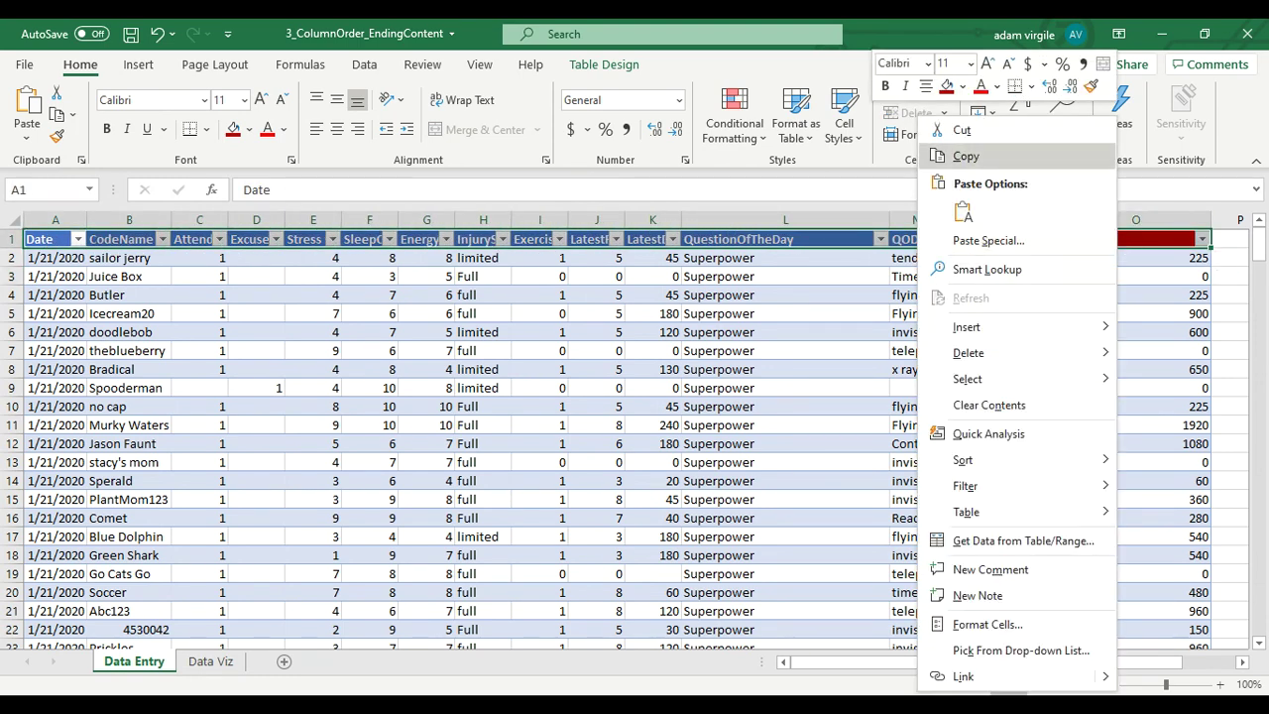
{"action": "left_click", "coordinate": [966, 157]}
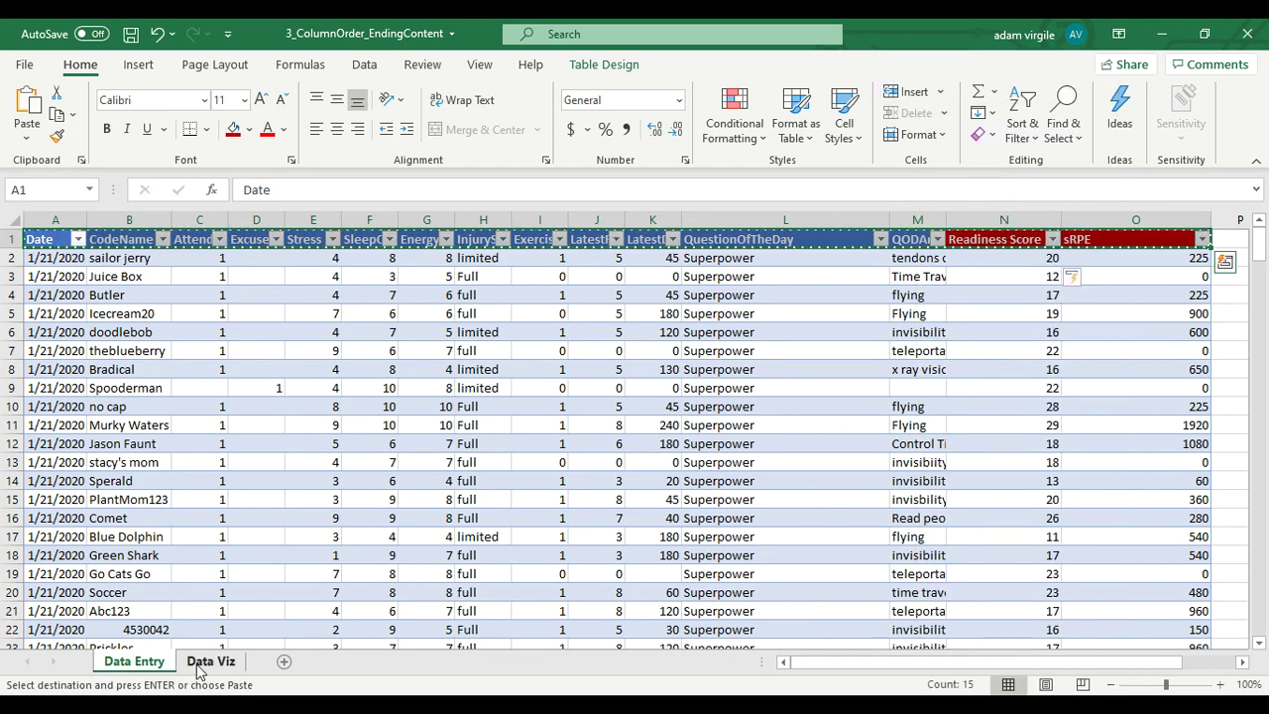
{"action": "left_click", "coordinate": [198, 661]}
{"action": "right_click", "coordinate": [216, 283]}
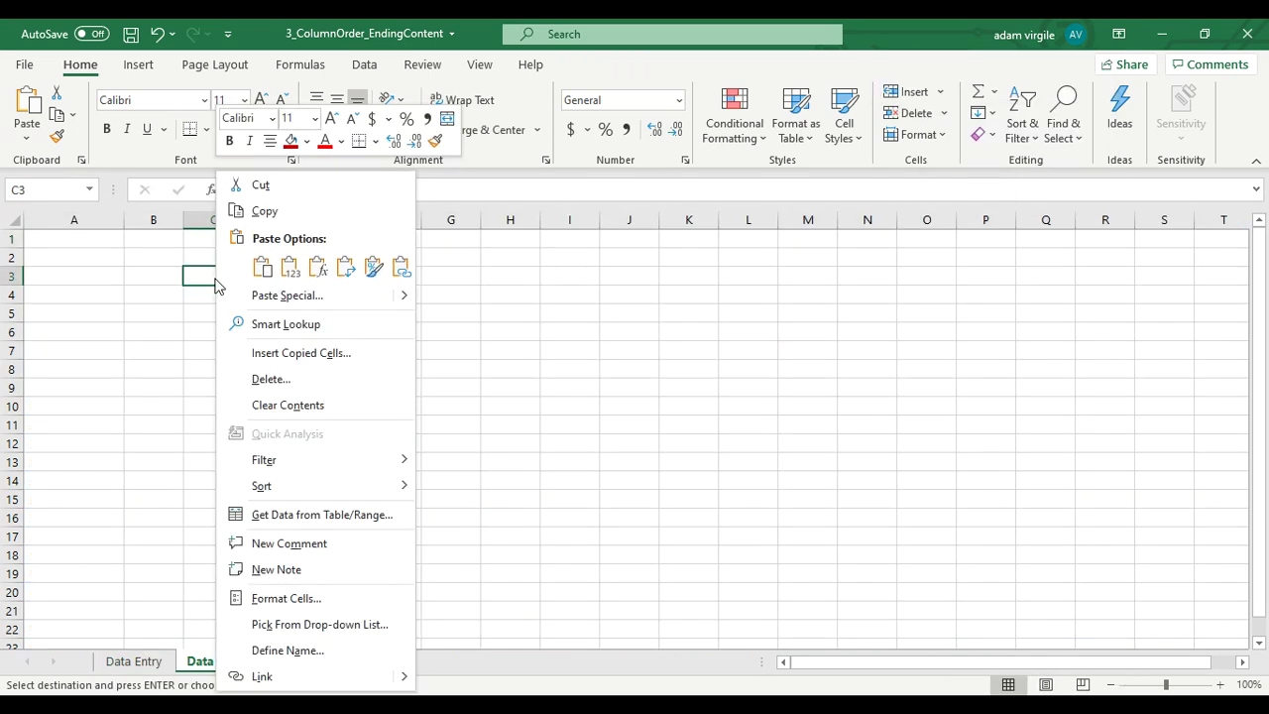
{"action": "left_click", "coordinate": [289, 265]}
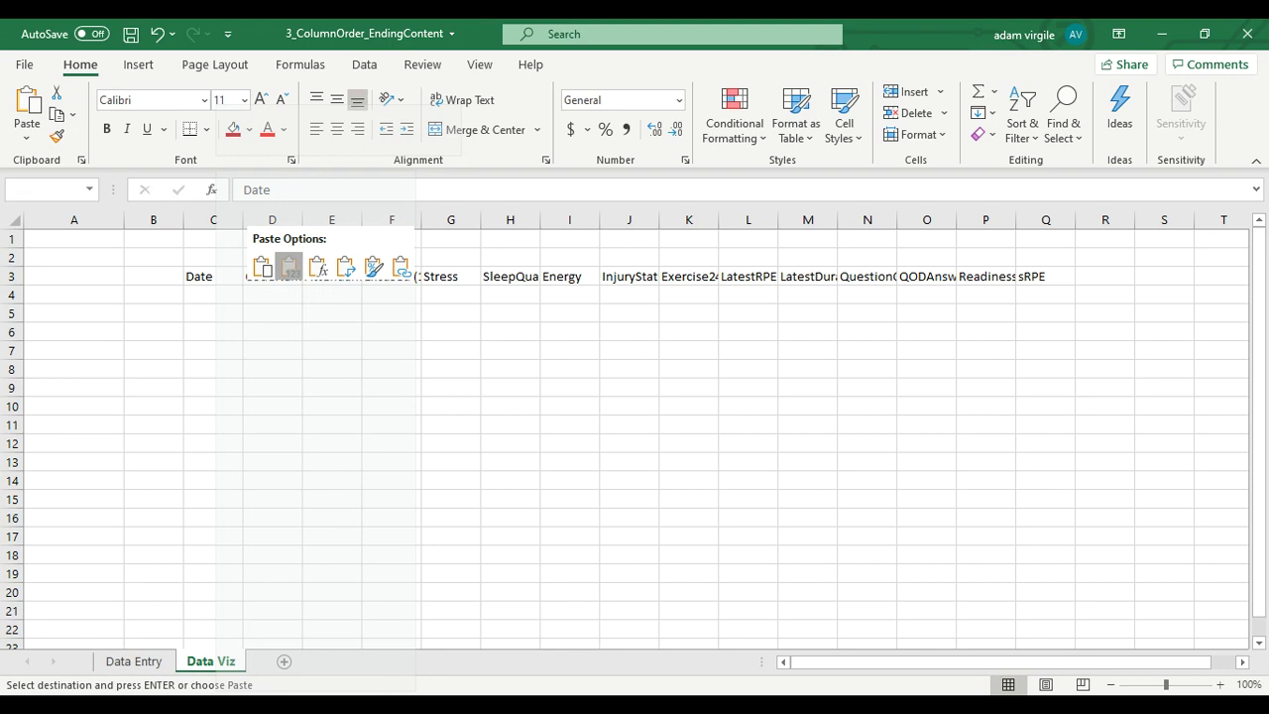
{"action": "left_click", "coordinate": [406, 385]}
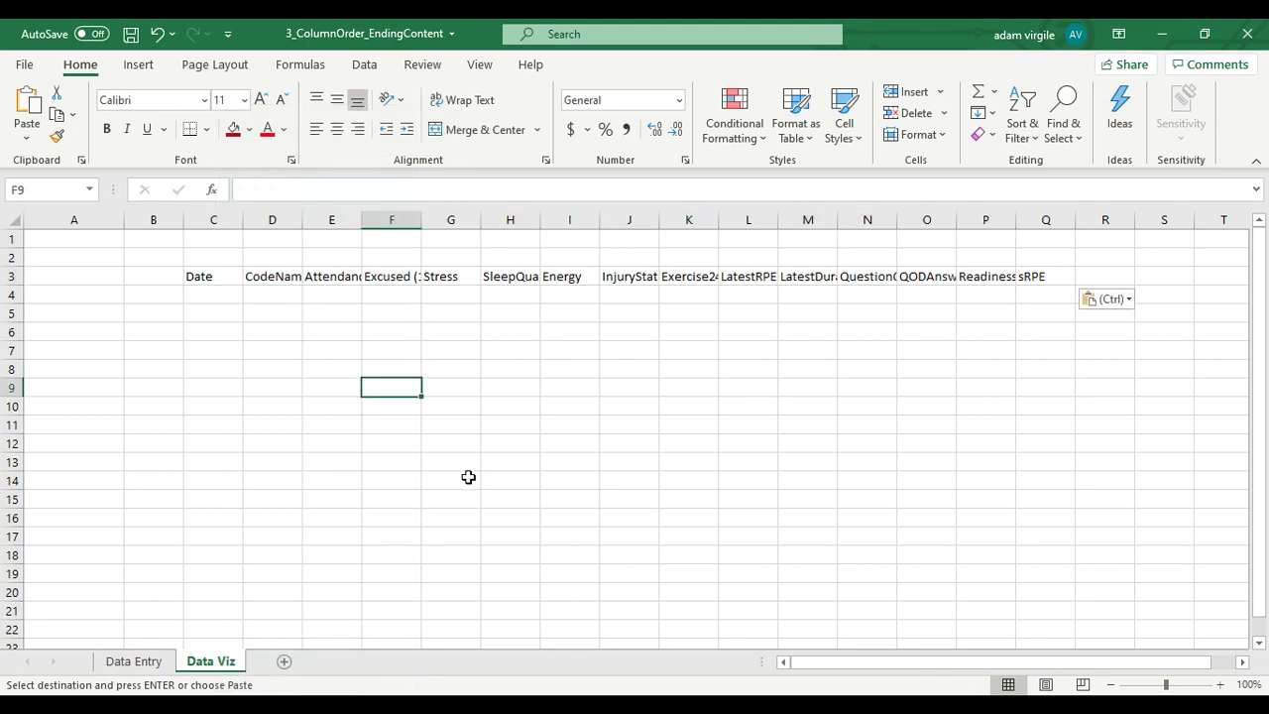
Step: Enter an AVERAGE formula in C4 of Data Viz over the table's whole Date column on Data Entry: =AVERAGE(tbl_adam[Date])
{"action": "left_click", "coordinate": [209, 295]}
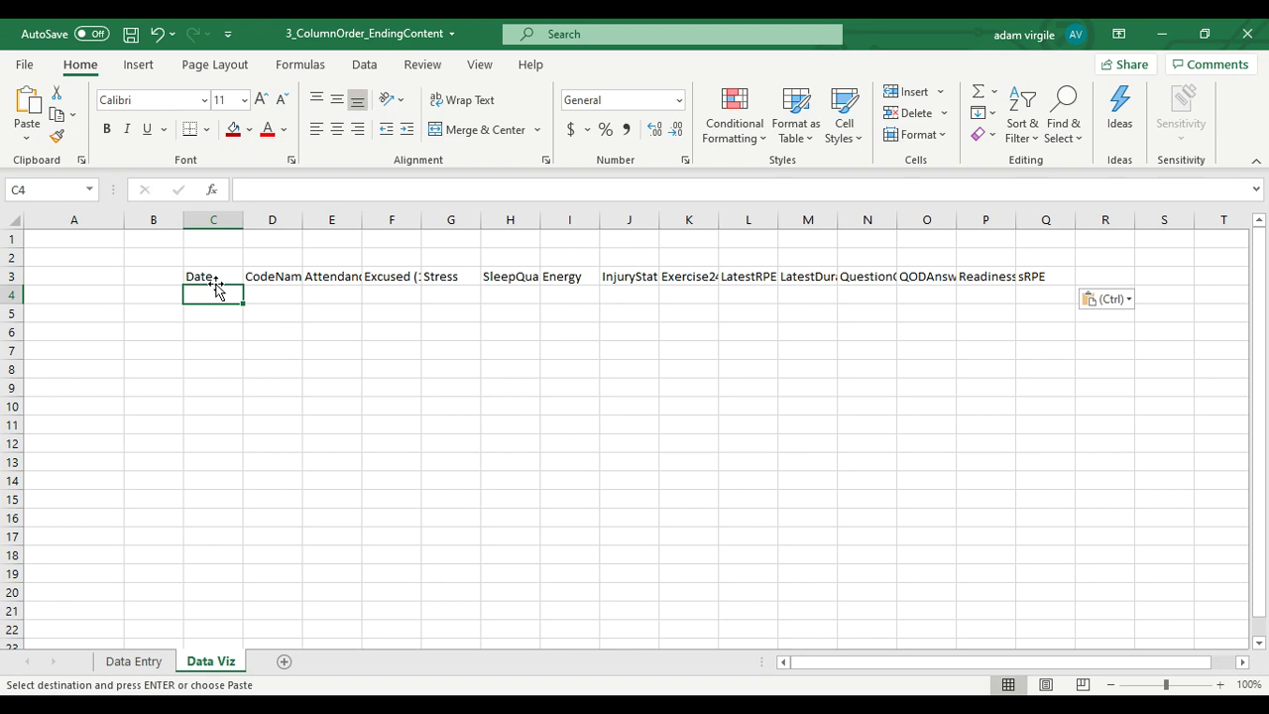
{"action": "type", "text": "="}
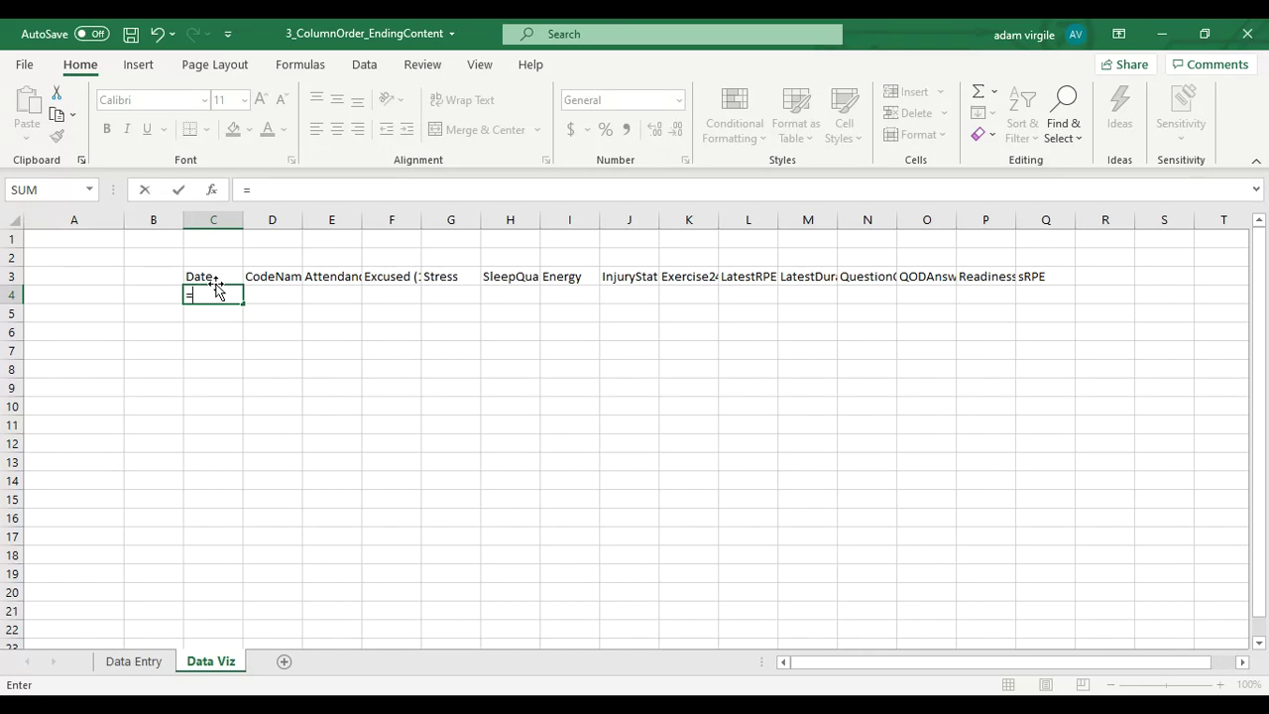
{"action": "type", "text": "AVE"}
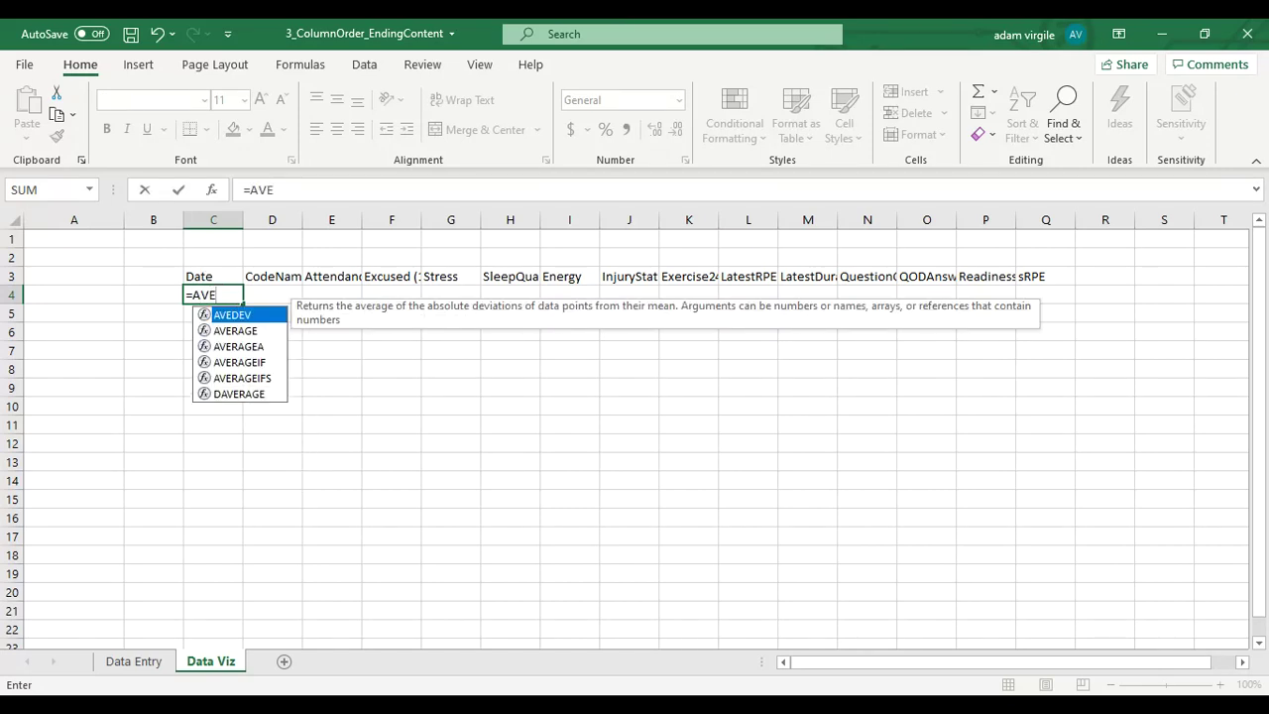
{"action": "type", "text": "R"}
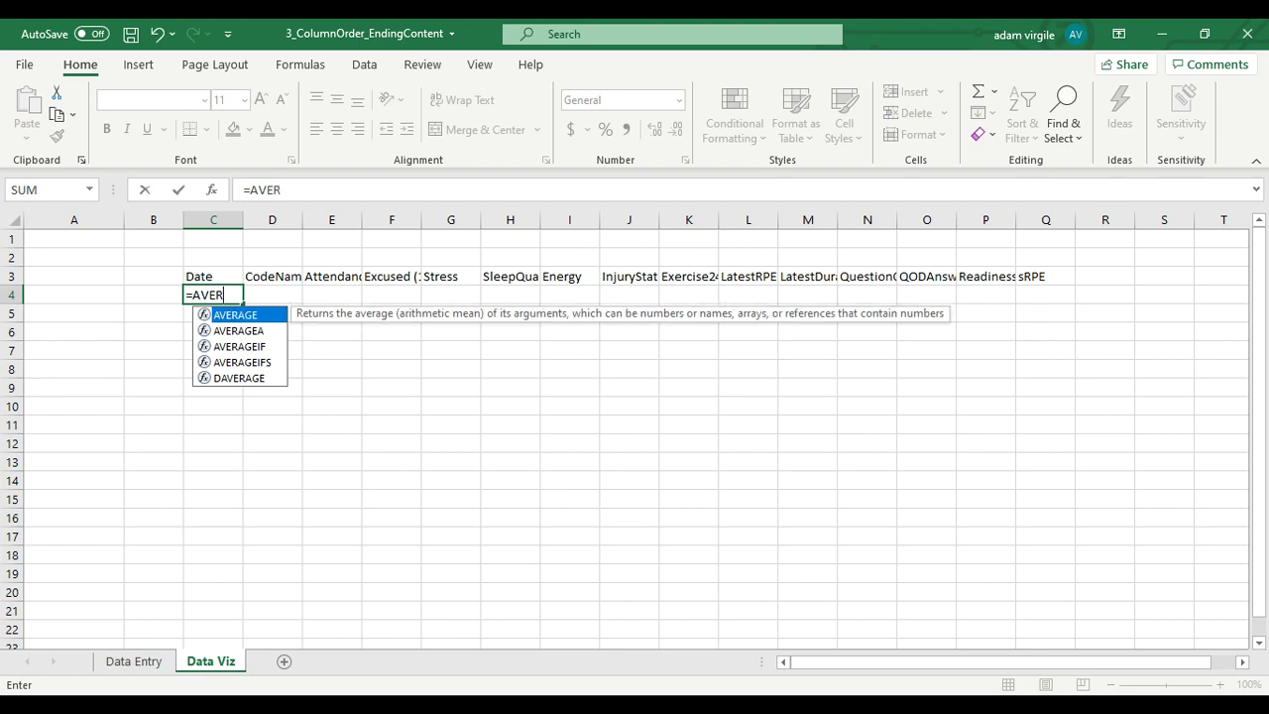
{"action": "type", "text": "AGE("}
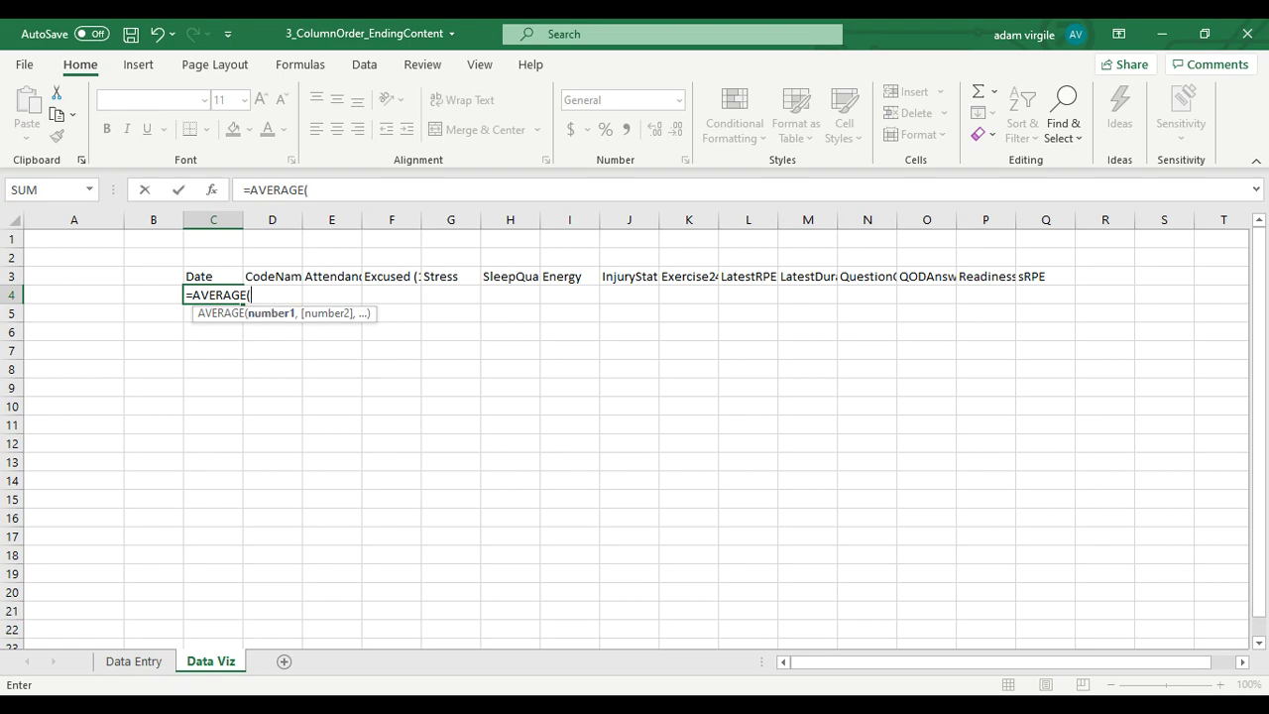
{"action": "left_click", "coordinate": [135, 662]}
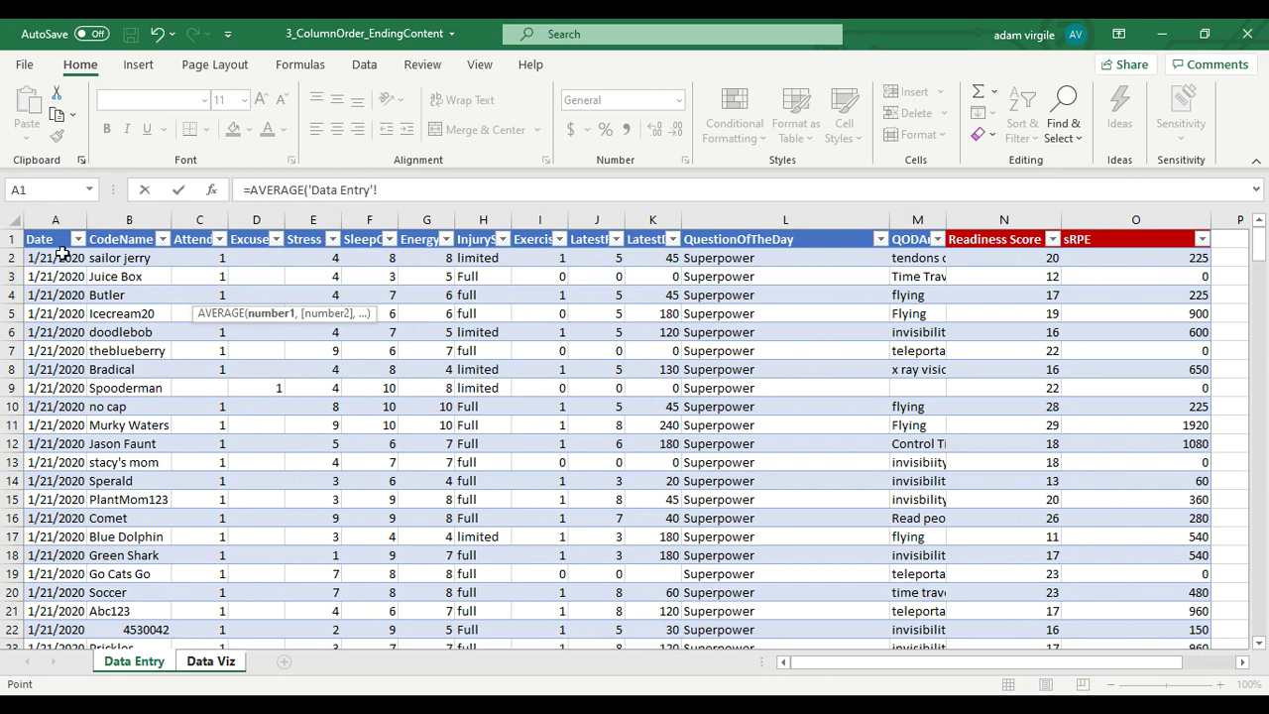
{"action": "left_click", "coordinate": [62, 256]}
{"action": "left_click_drag", "start_coordinate": [62, 255], "coordinate": [55, 407]}
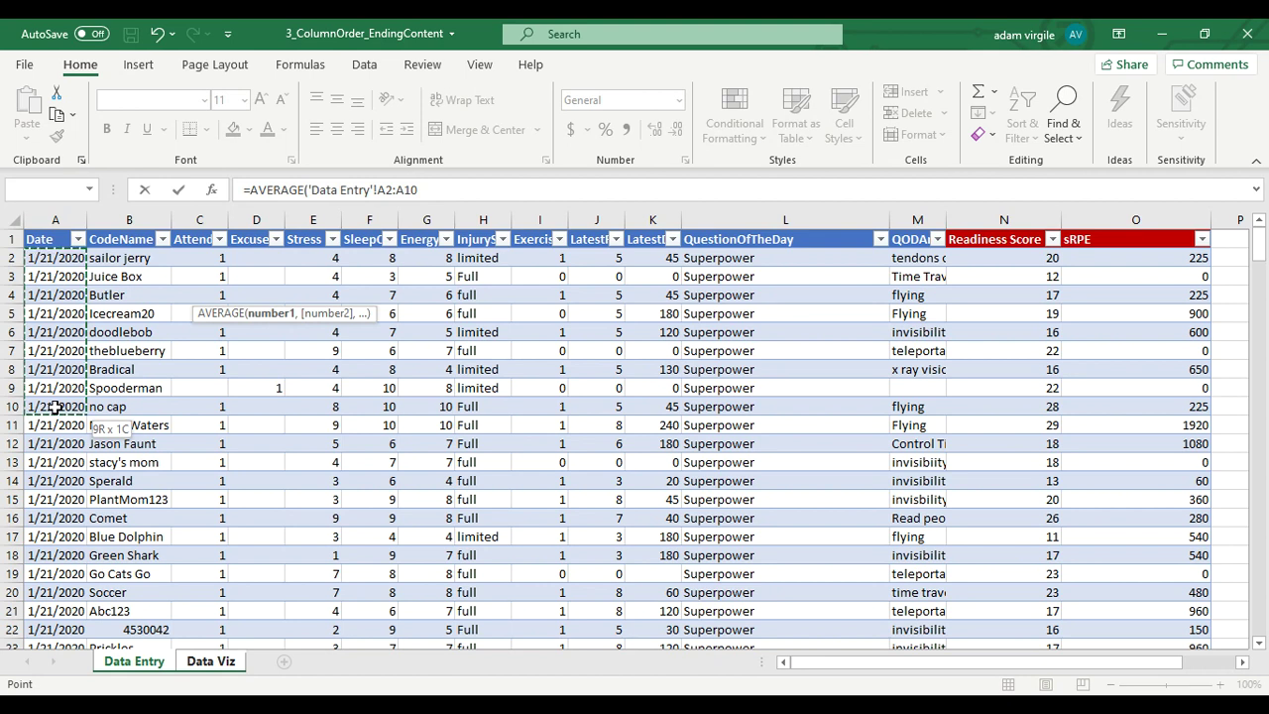
{"action": "left_click_drag", "start_coordinate": [54, 406], "coordinate": [56, 462]}
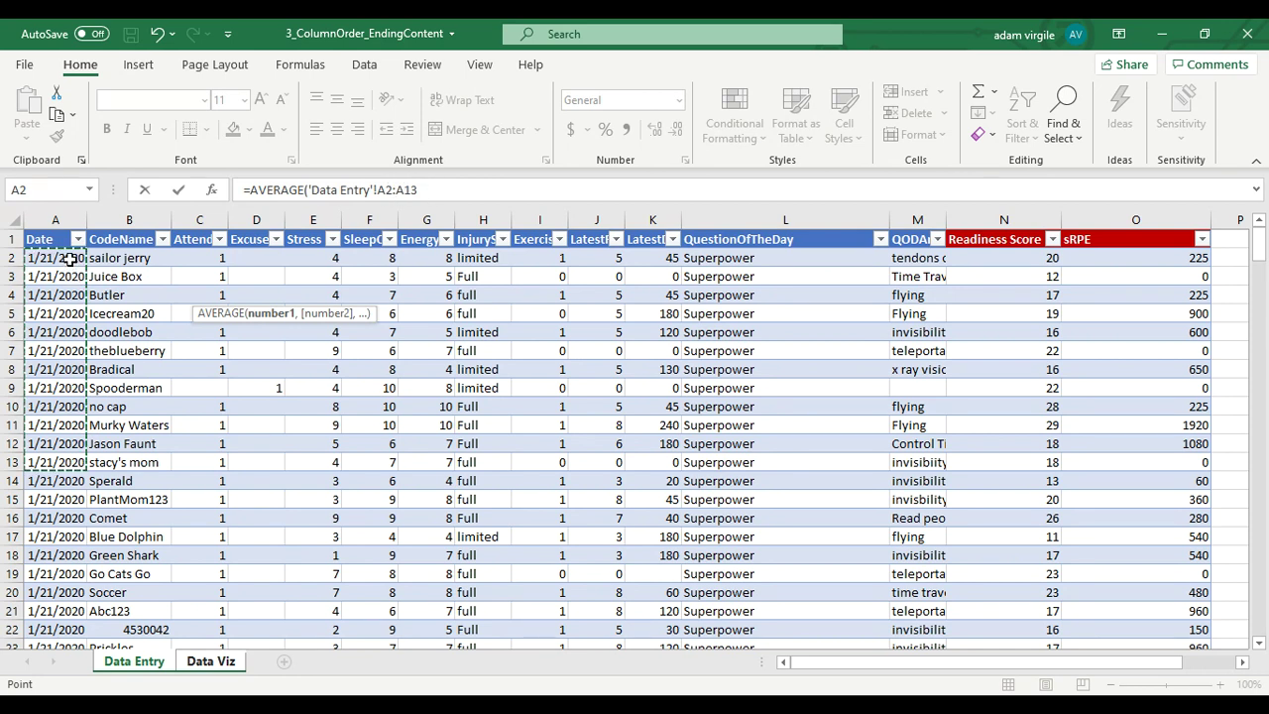
{"action": "left_click_drag", "start_coordinate": [69, 258], "coordinate": [63, 634]}
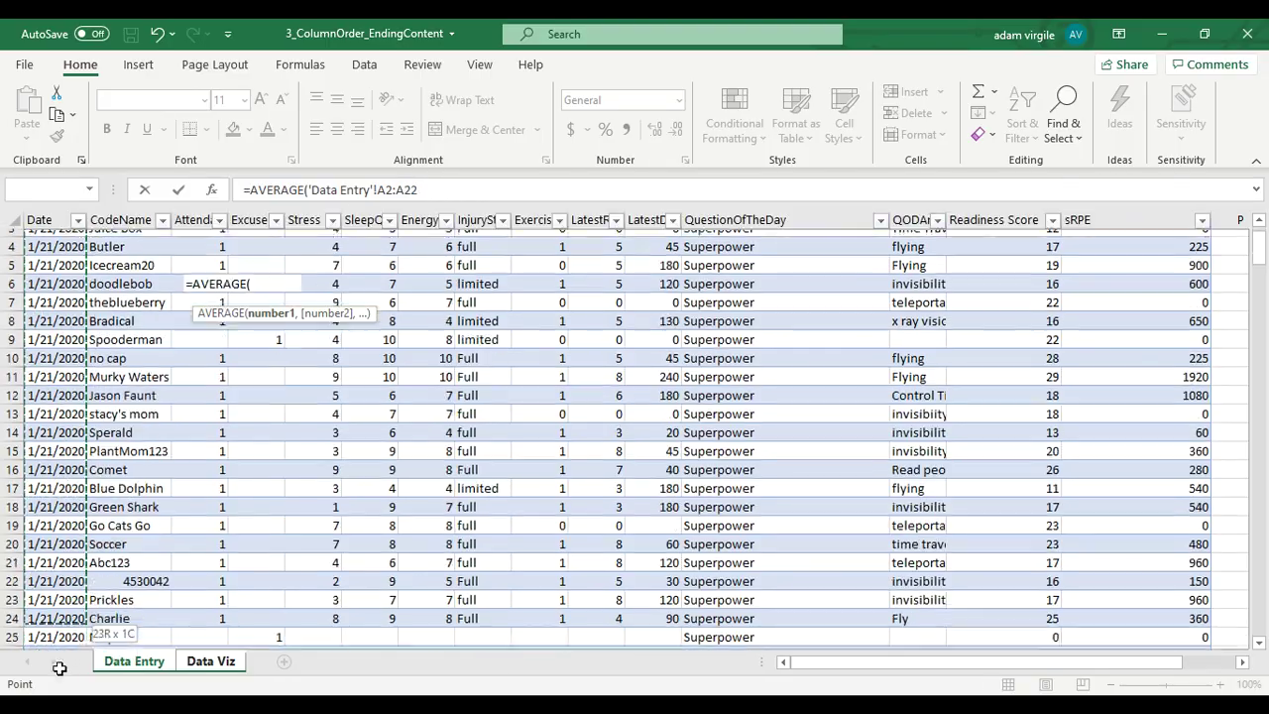
{"action": "left_click_drag", "start_coordinate": [59, 668], "coordinate": [69, 611]}
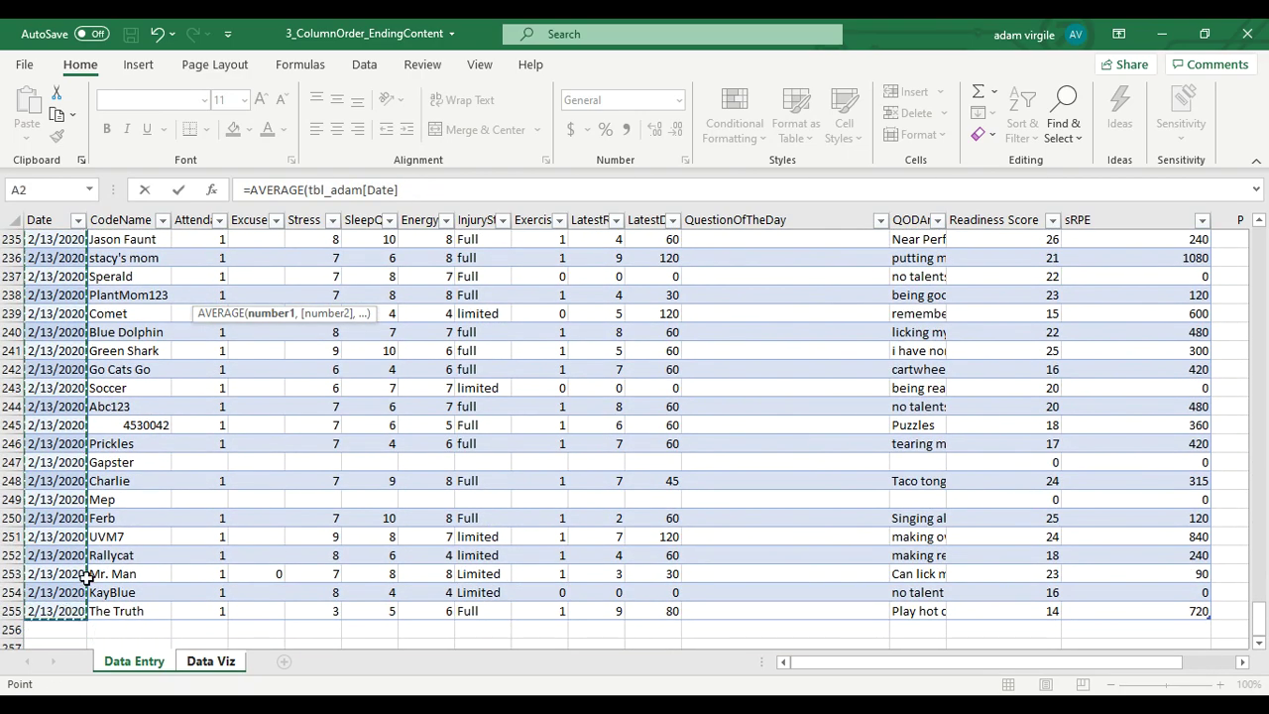
{"action": "left_click", "coordinate": [349, 195]}
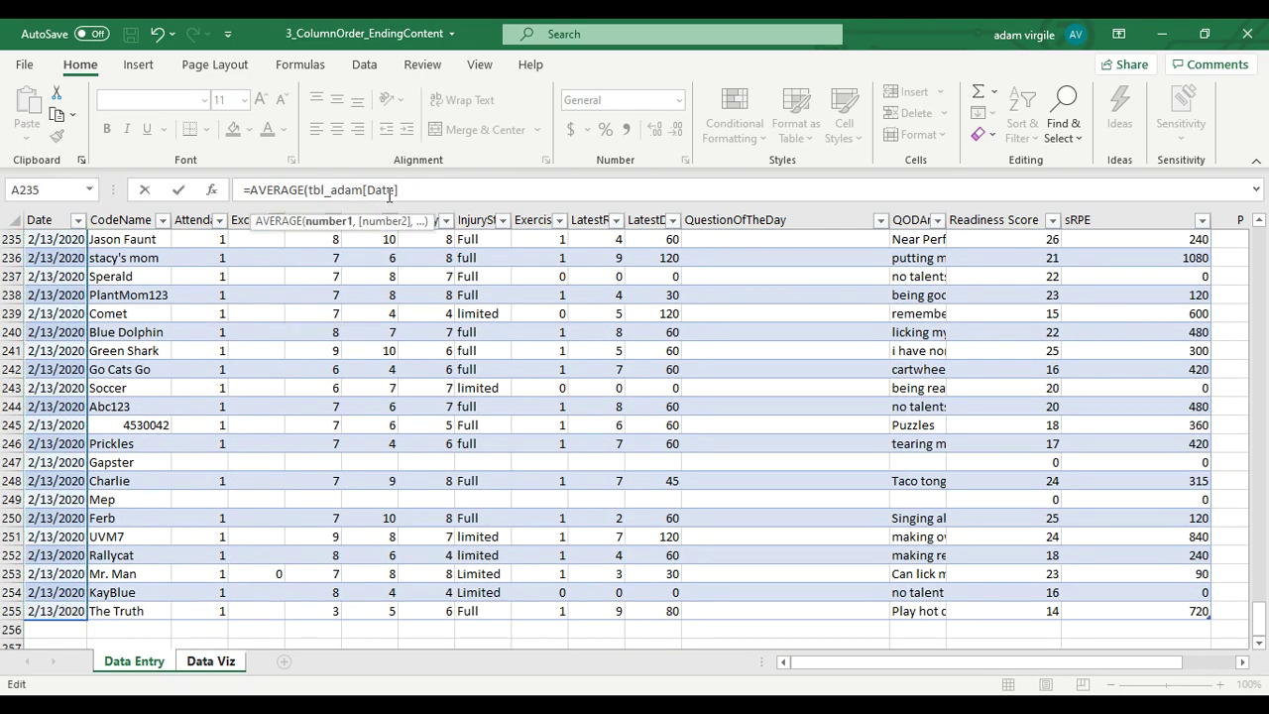
{"action": "left_click", "coordinate": [403, 192]}
{"action": "key", "text": "Return"}
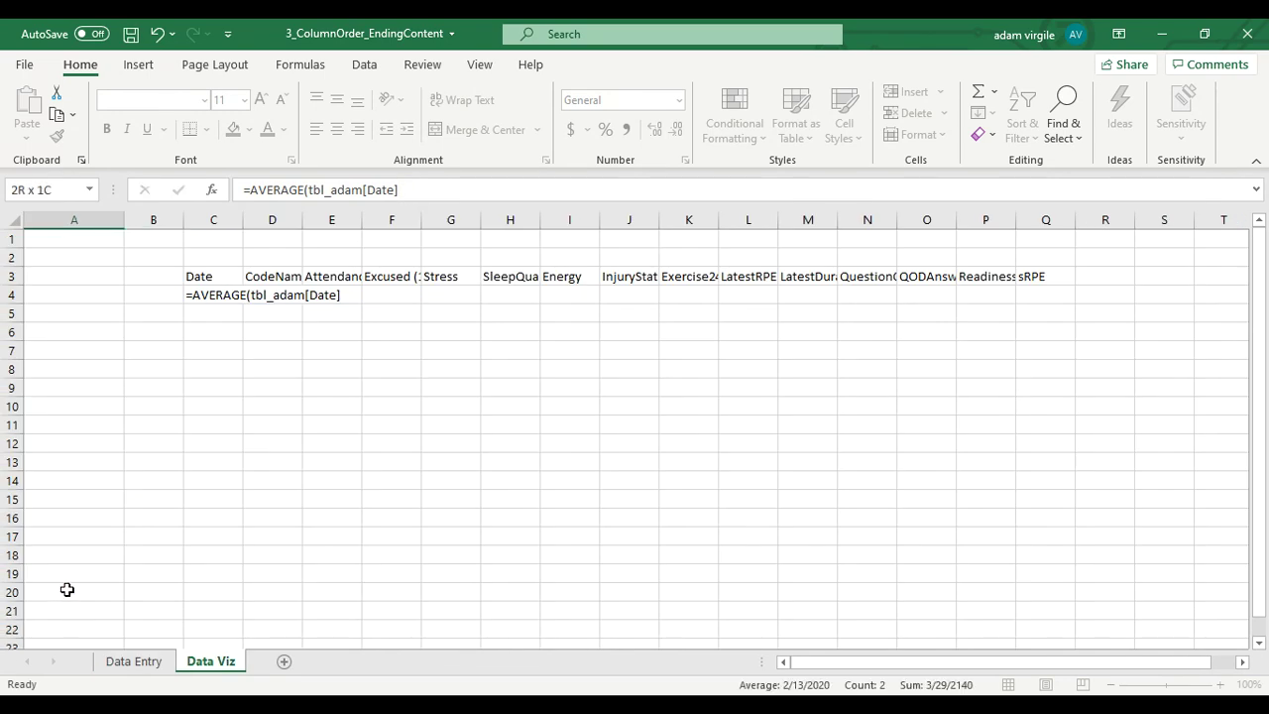
Step: Remove the tbl_adam[Date] reference and closing parenthesis from the formula in C4, leaving =AVERAGE( open for editing
{"action": "left_click", "coordinate": [228, 297]}
{"action": "left_click", "coordinate": [415, 189]}
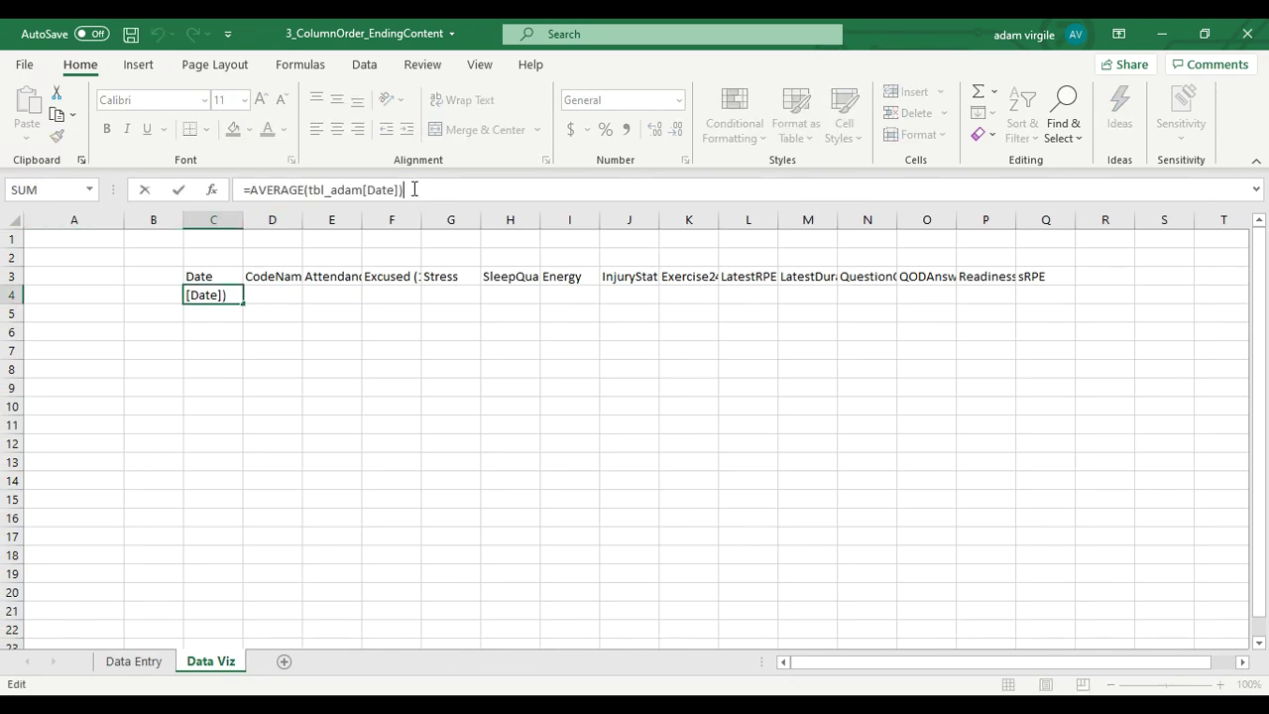
{"action": "type", "text": "="}
{"action": "key", "text": "BackSpace"}
{"action": "key", "text": "BackSpace"}
{"action": "key", "text": "BackSpace"}
{"action": "key", "text": "BackSpace"}
{"action": "key", "text": "BackSpace"}
{"action": "key", "text": "BackSpace"}
{"action": "key", "text": "BackSpace"}
{"action": "key", "text": "BackSpace"}
{"action": "key", "text": "BackSpace"}
{"action": "key", "text": "BackSpace"}
{"action": "key", "text": "BackSpace"}
{"action": "key", "text": "BackSpace"}
{"action": "key", "text": "BackSpace"}
{"action": "key", "text": "BackSpace"}
{"action": "key", "text": "BackSpace"}
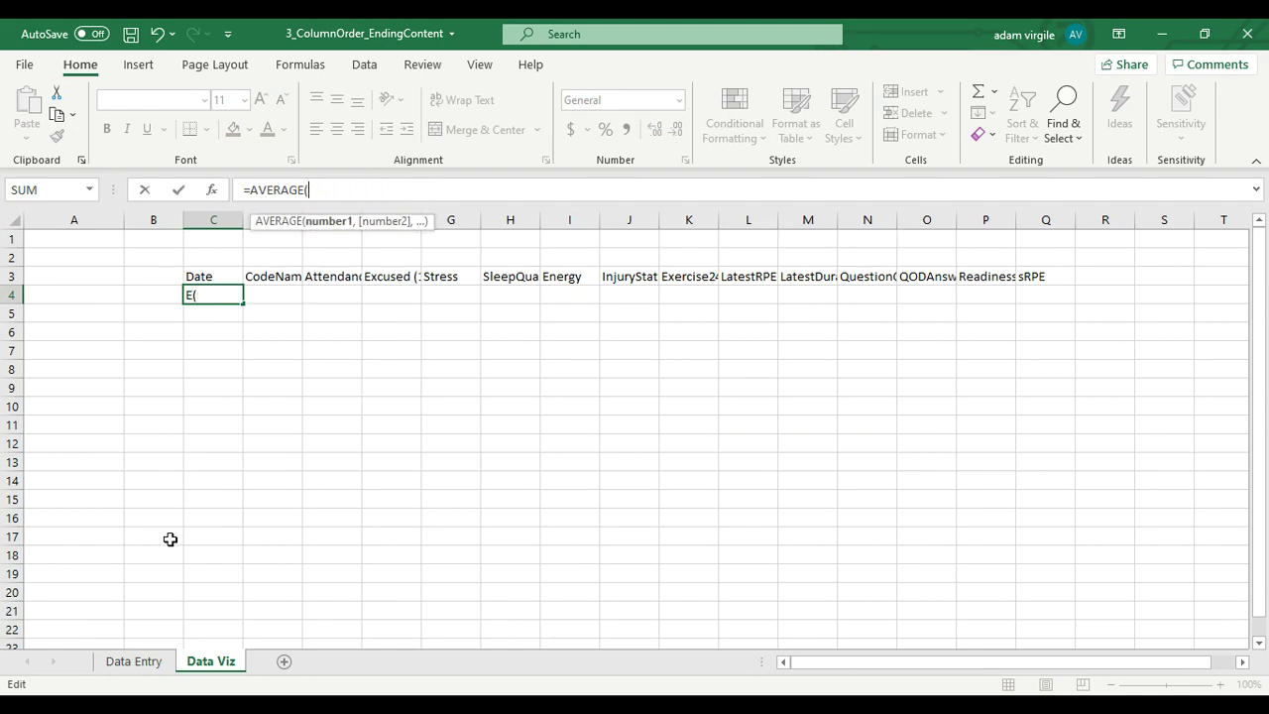
Step: Reselect the full Date column A2:A255 on Data Entry as the argument and complete C4's formula as =AVERAGE(tbl_adam[Date])
{"action": "left_click", "coordinate": [134, 662]}
{"action": "left_click_drag", "start_coordinate": [56, 607], "coordinate": [60, 369]}
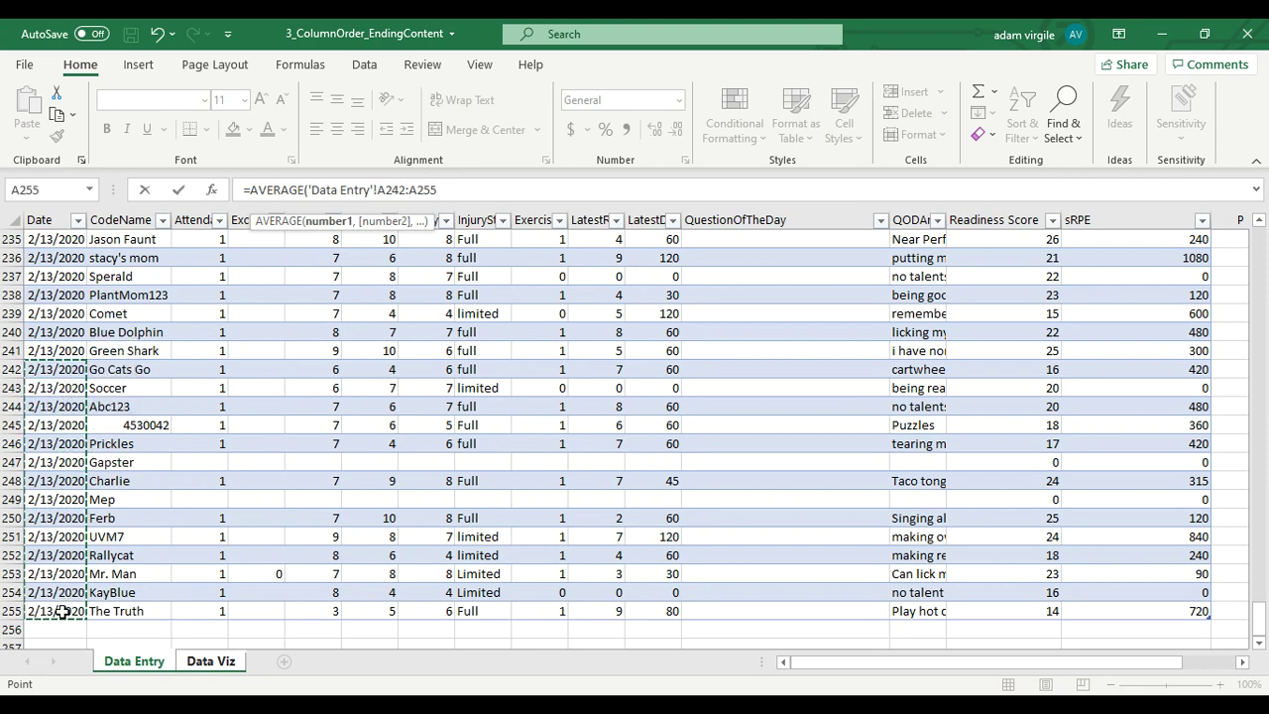
{"action": "left_click_drag", "start_coordinate": [61, 612], "coordinate": [67, 254]}
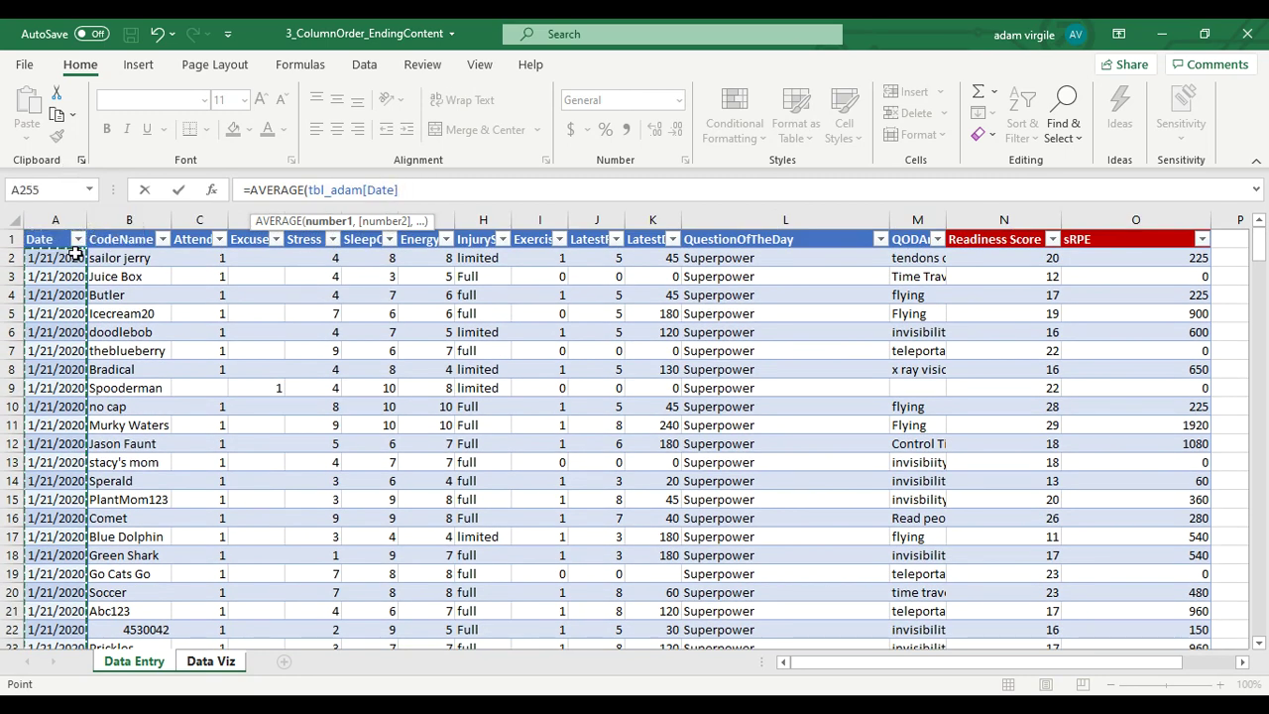
{"action": "left_click_drag", "start_coordinate": [76, 255], "coordinate": [76, 254]}
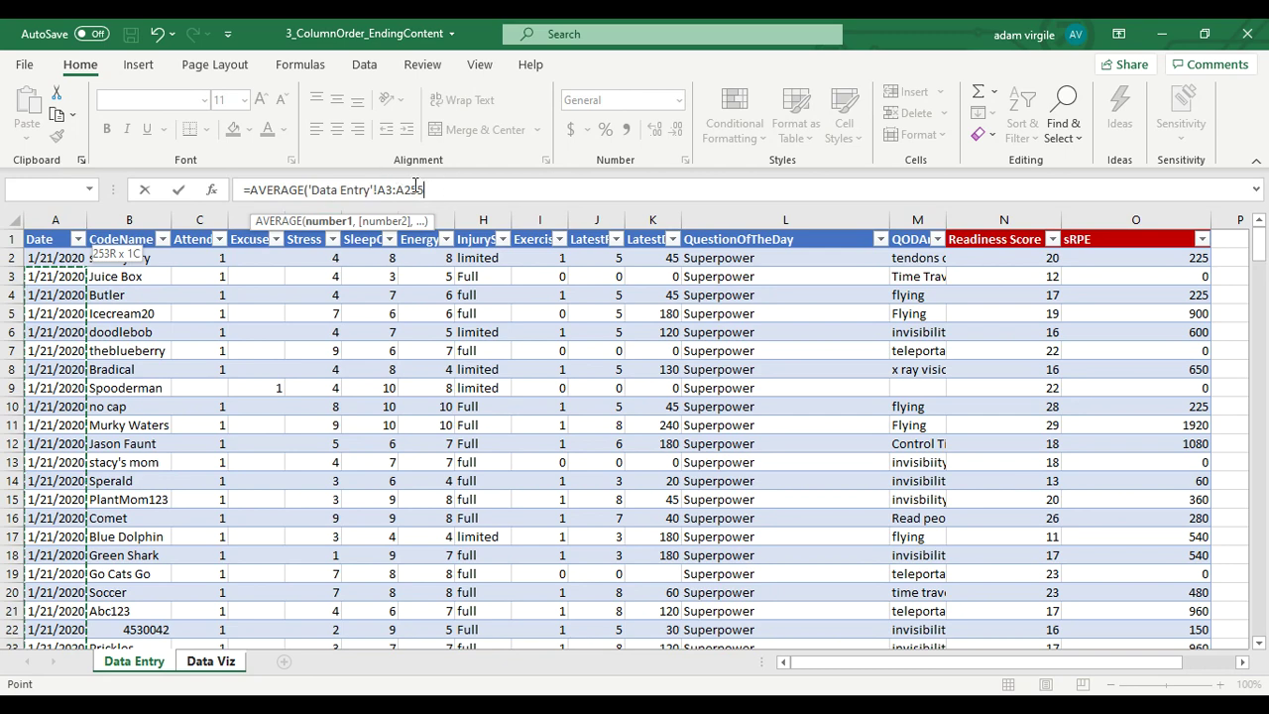
{"action": "key", "text": "shift+Up"}
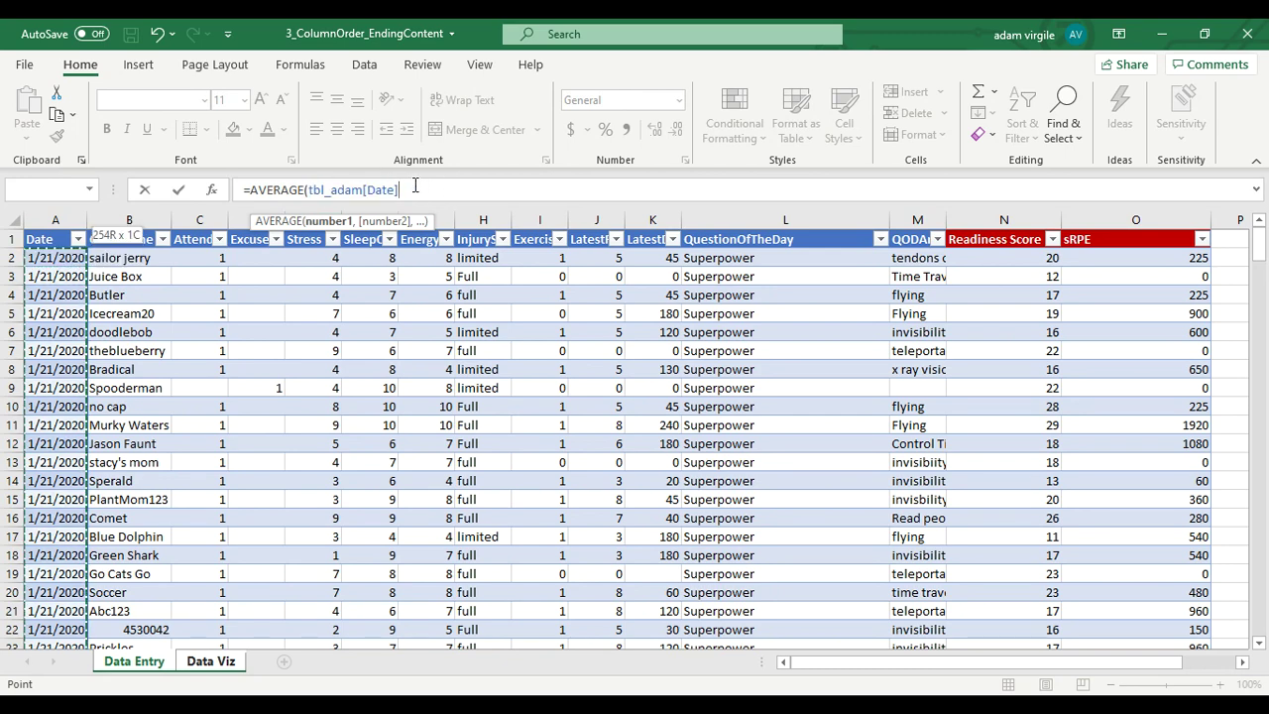
{"action": "type", "text": ")"}
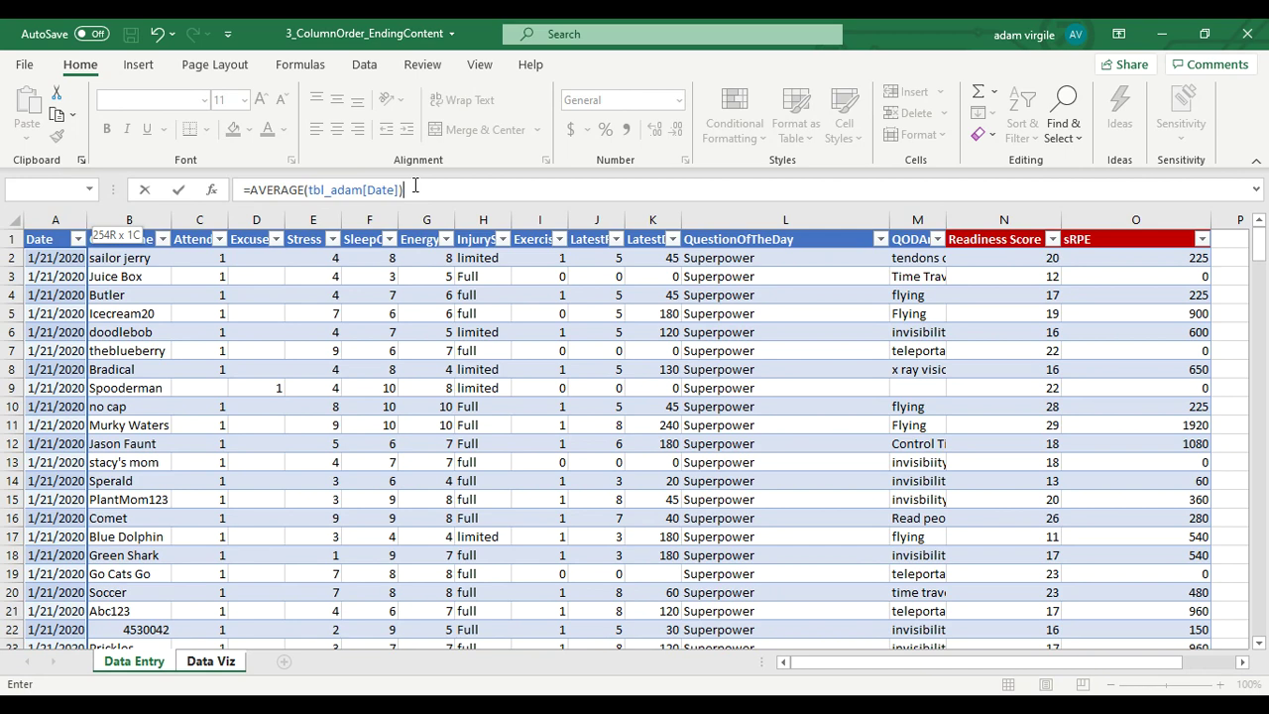
{"action": "key", "text": "Return"}
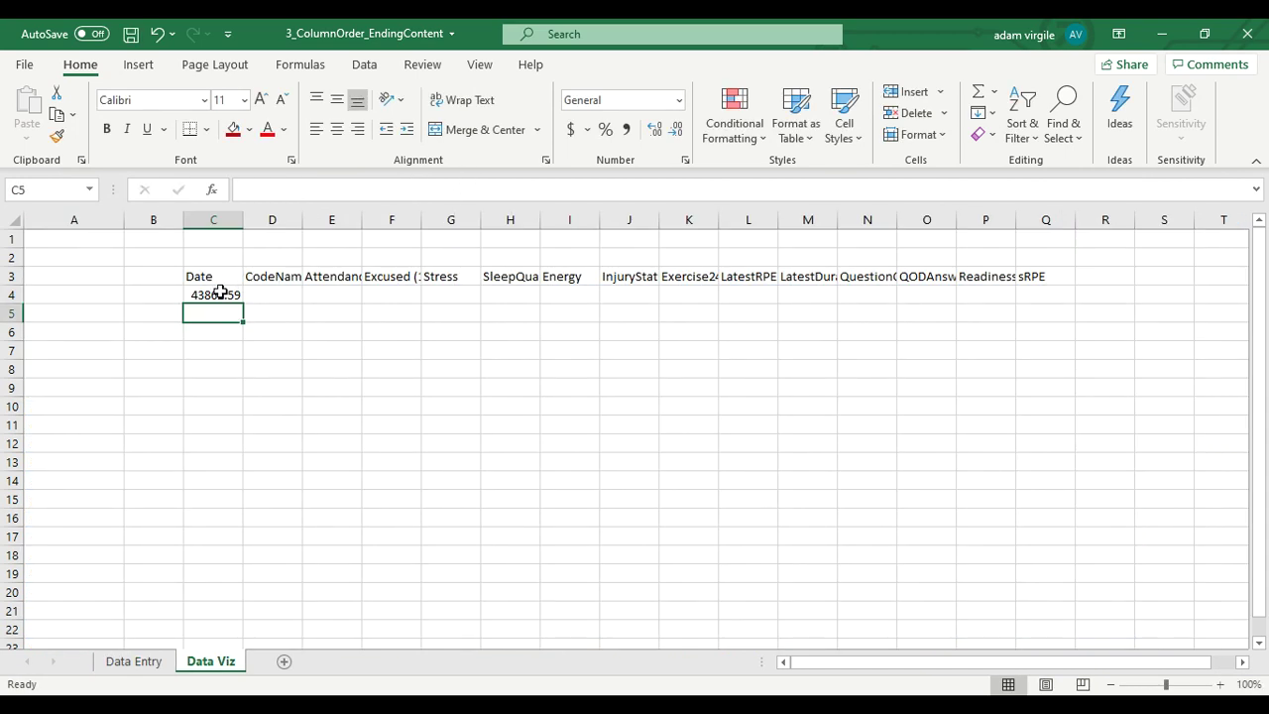
Step: Fill the AVERAGE formula from C4 across row 4 to Q4 and check the column reference in the Stress cell G4
{"action": "left_click", "coordinate": [220, 294]}
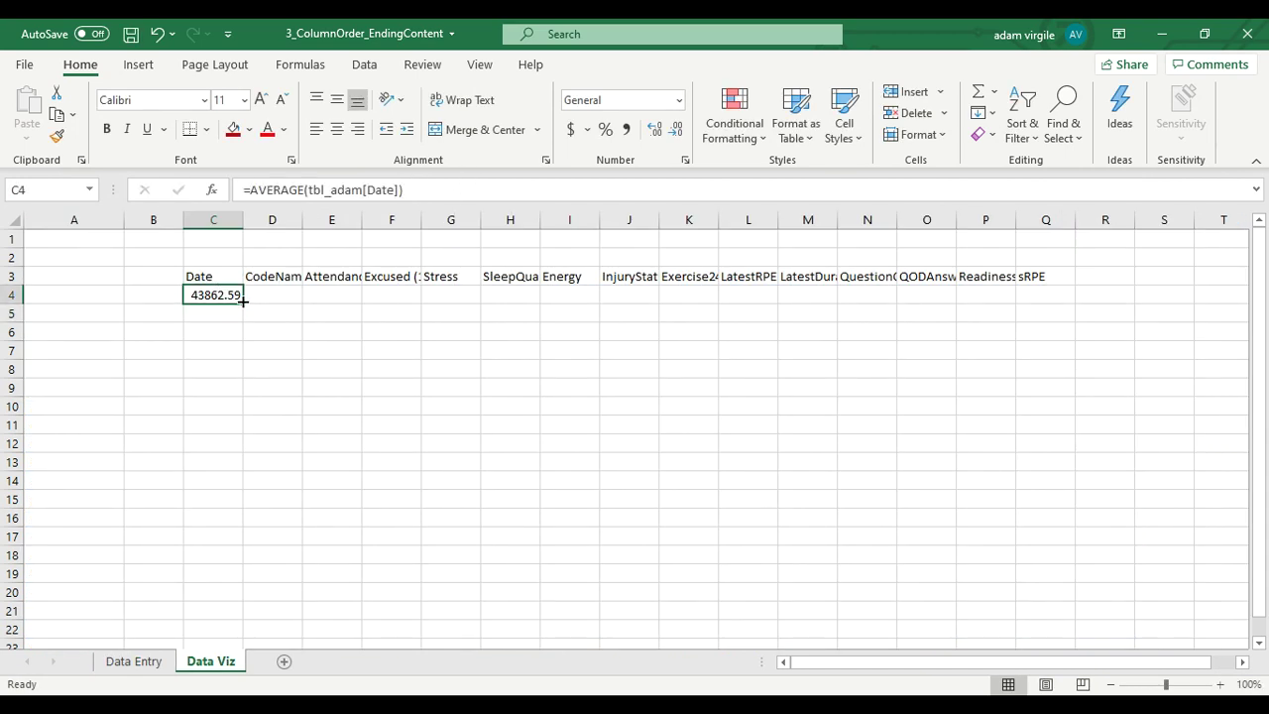
{"action": "left_click_drag", "start_coordinate": [243, 301], "coordinate": [243, 300]}
{"action": "left_click_drag", "start_coordinate": [242, 304], "coordinate": [1058, 278]}
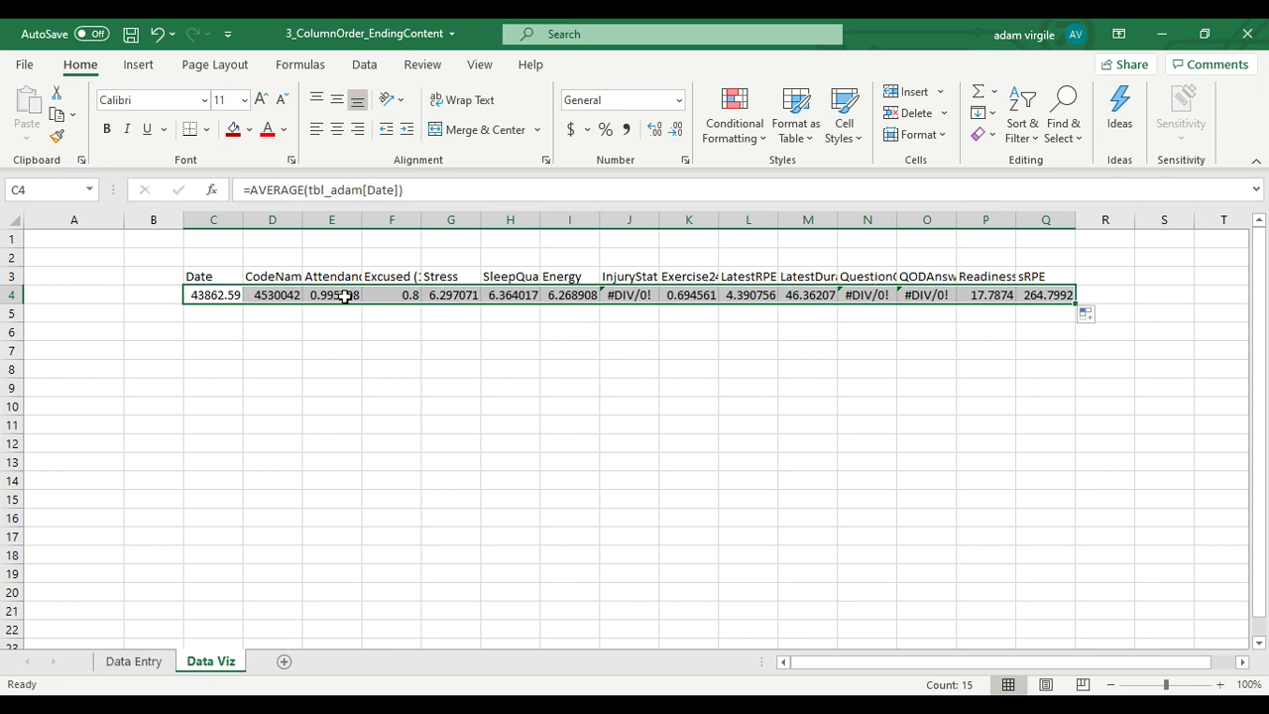
{"action": "left_click", "coordinate": [456, 296]}
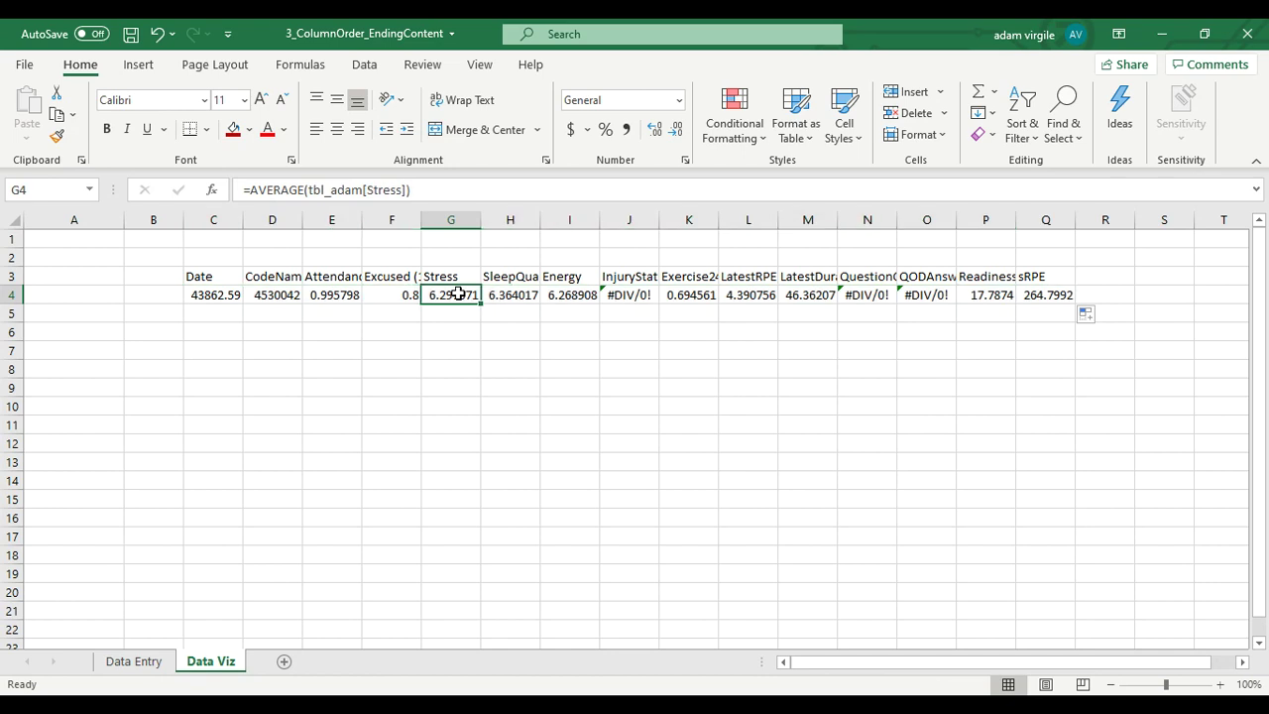
{"action": "double_click", "coordinate": [456, 296]}
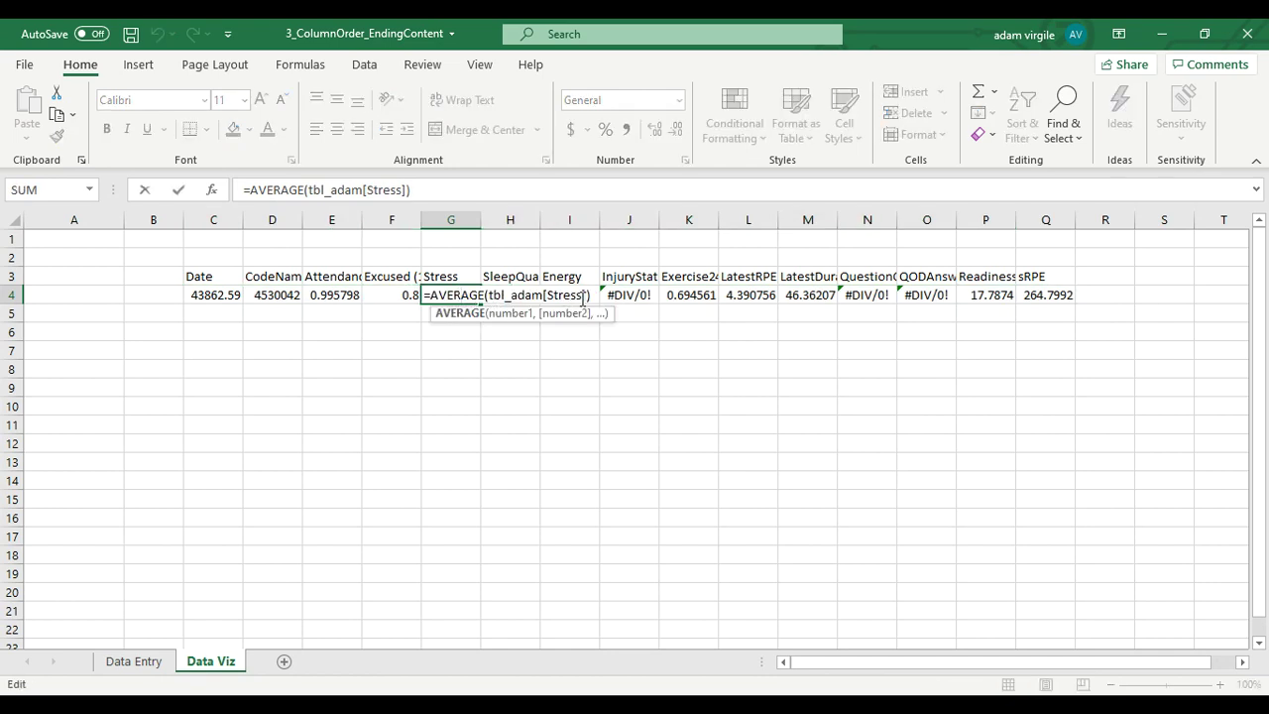
{"action": "left_click", "coordinate": [592, 298]}
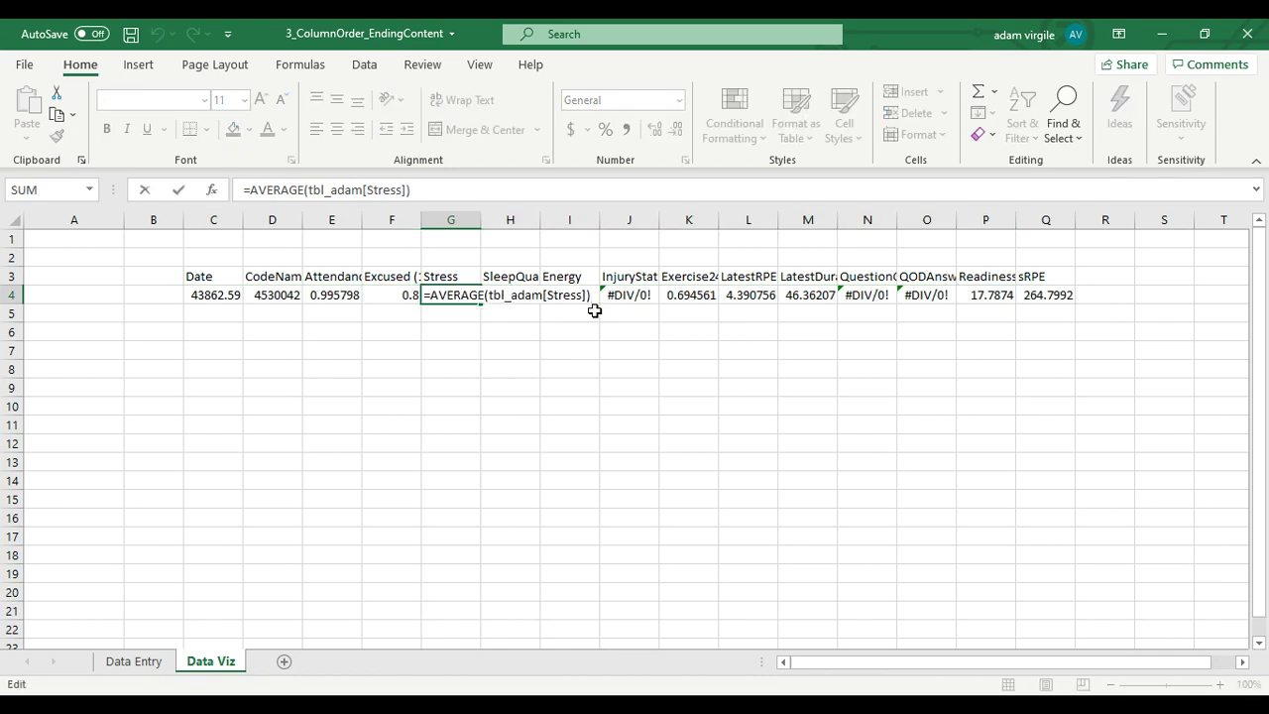
{"action": "key", "text": "Return"}
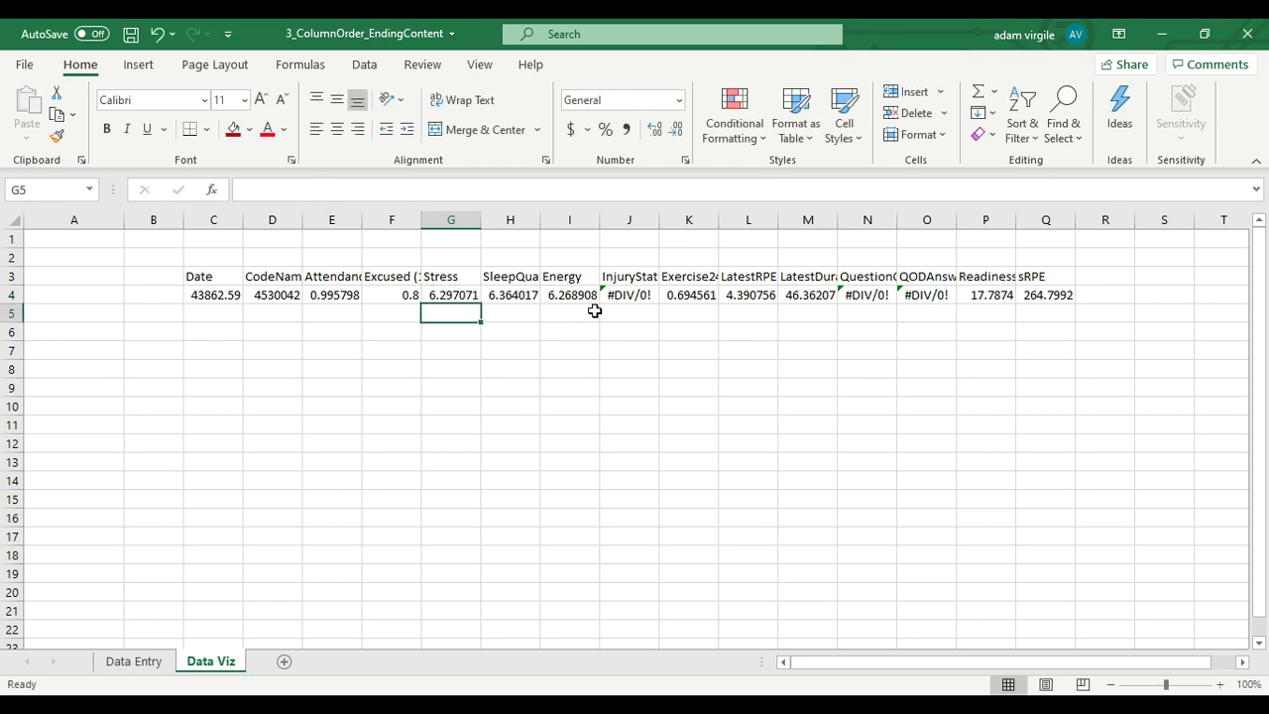
Step: Enter =AVERAGE(tbl_adam[Date]) in C5 of Data Viz, choosing the AVERAGE function and the Date column from the formula suggestions
{"action": "left_click", "coordinate": [229, 312]}
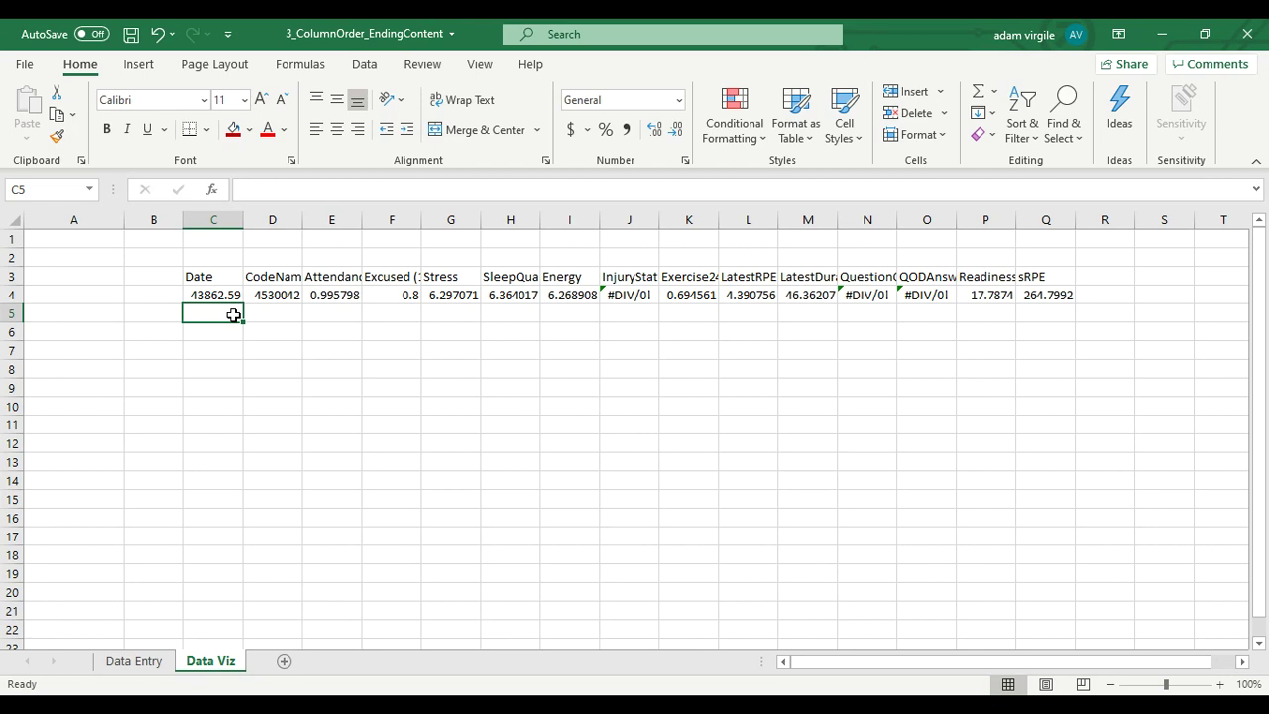
{"action": "type", "text": "="}
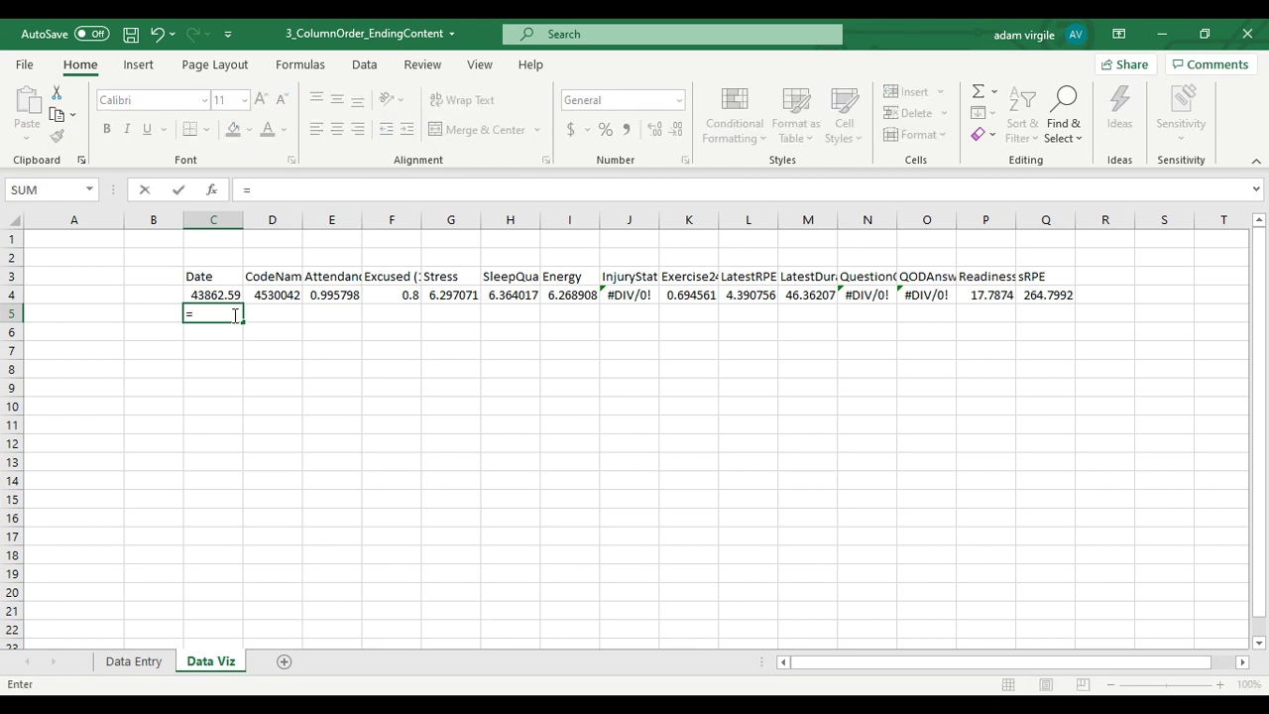
{"action": "type", "text": "AVER"}
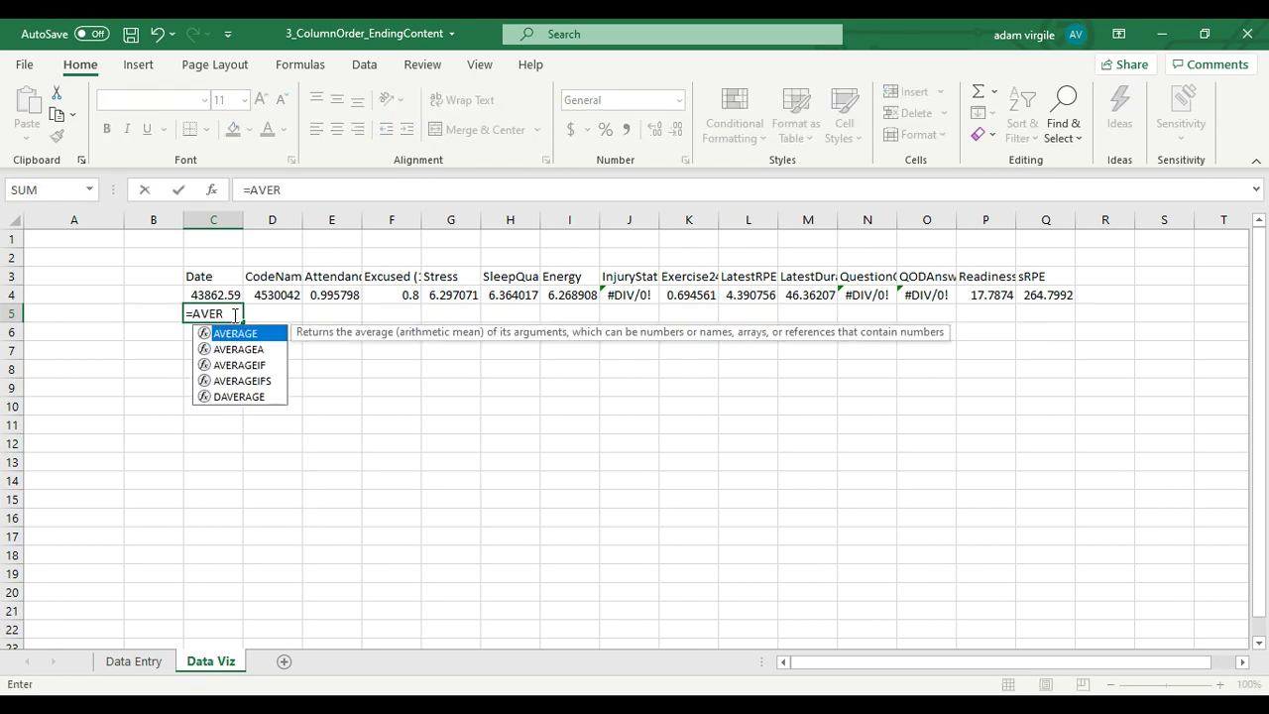
{"action": "key", "text": "Tab"}
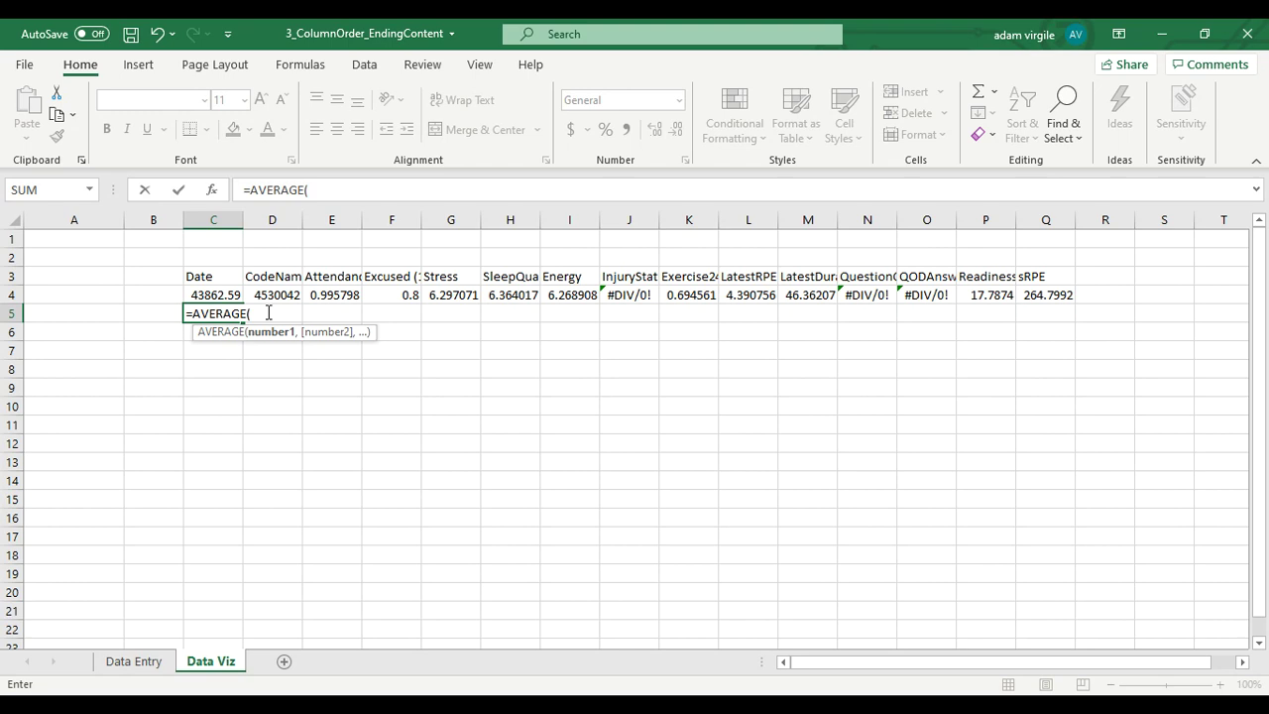
{"action": "type", "text": "tbl"}
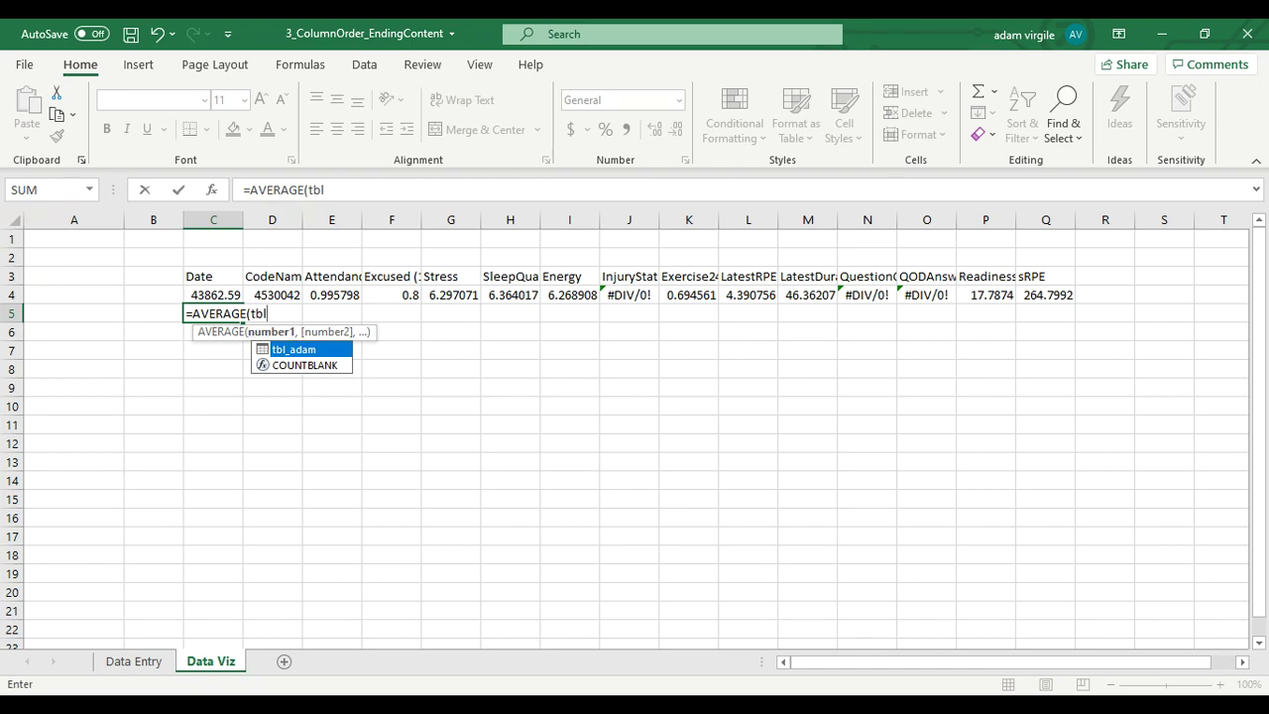
{"action": "type", "text": "_adam"}
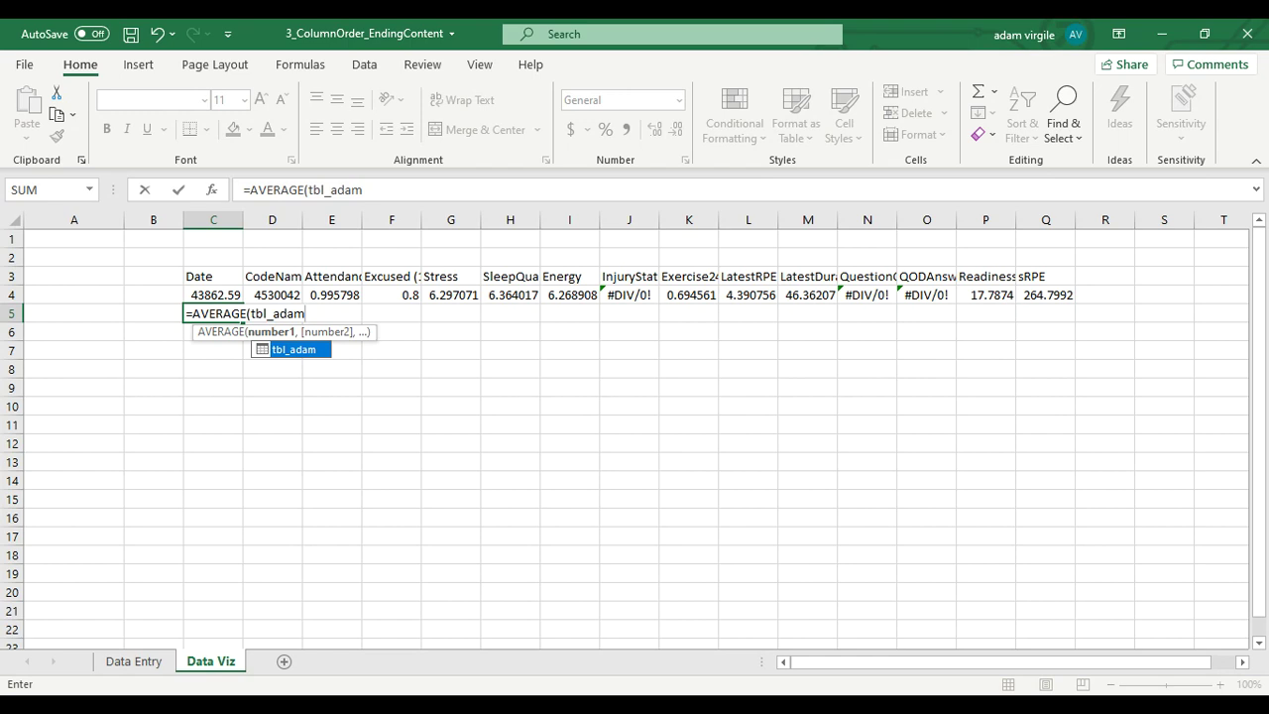
{"action": "type", "text": "["}
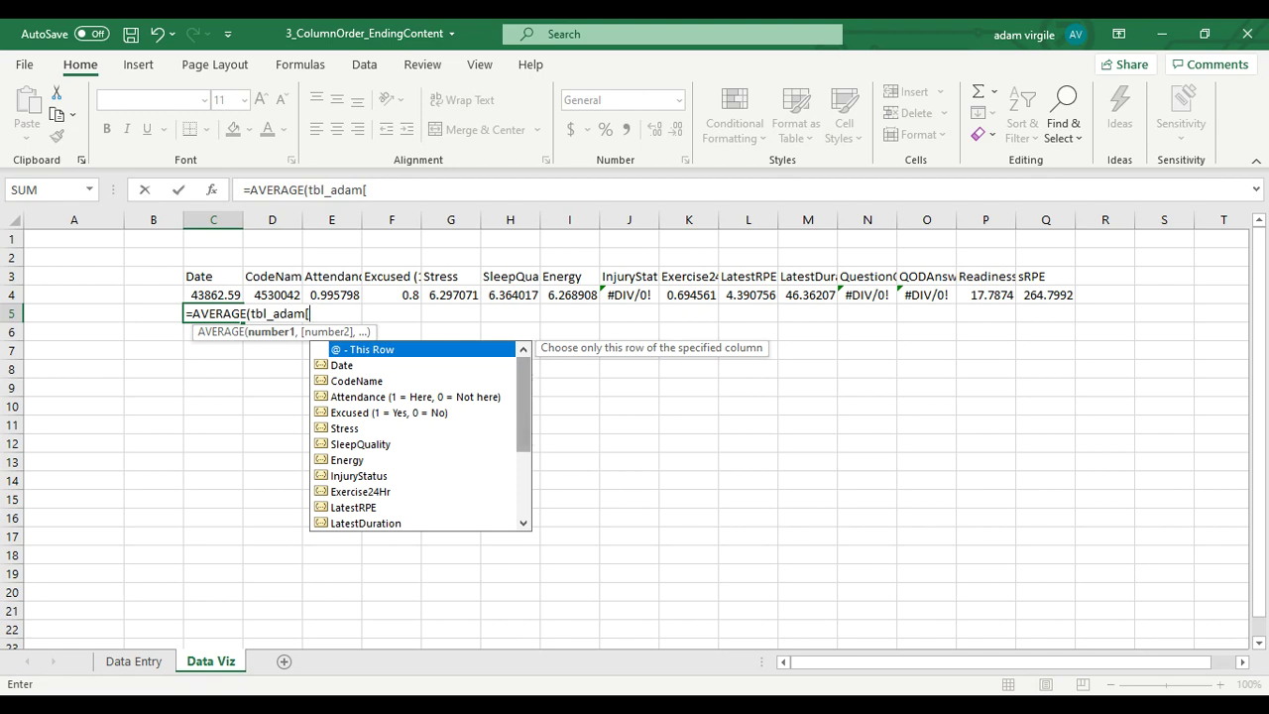
{"action": "scroll", "coordinate": [523, 437], "scroll_direction": "down", "scroll_amount": 3}
{"action": "scroll", "coordinate": [524, 436], "scroll_direction": "up", "scroll_amount": 3}
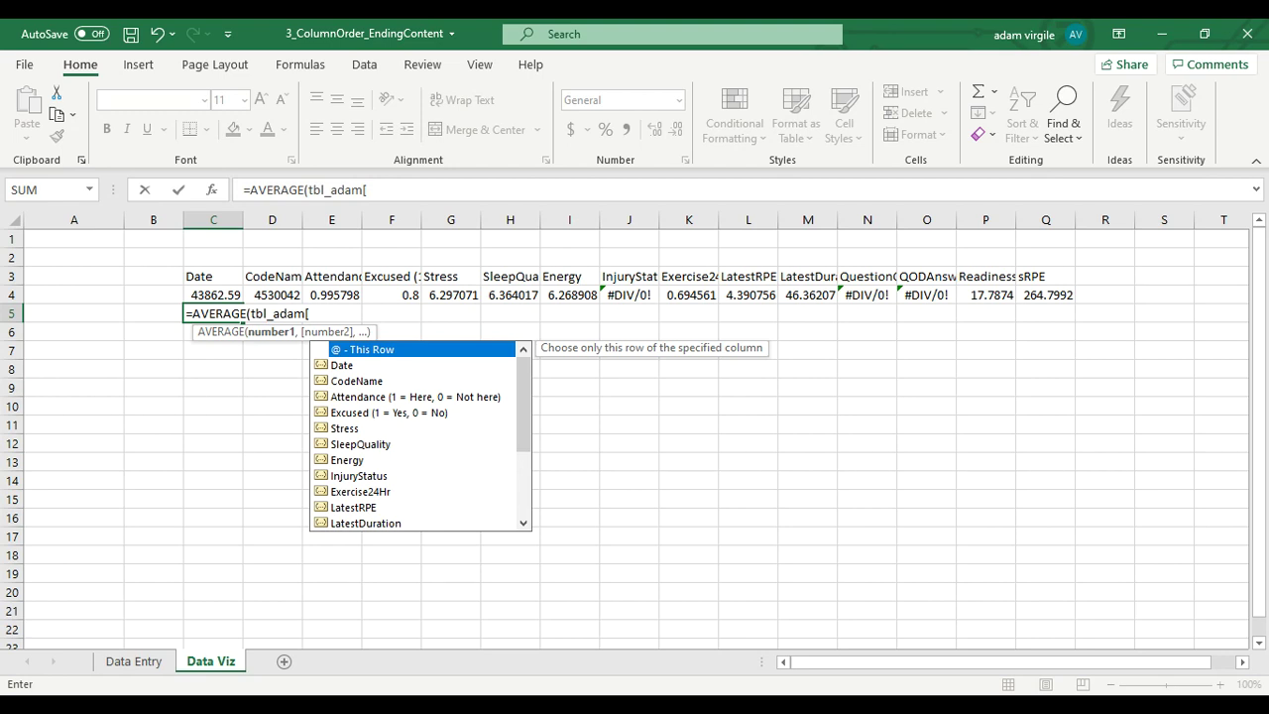
{"action": "double_click", "coordinate": [377, 366]}
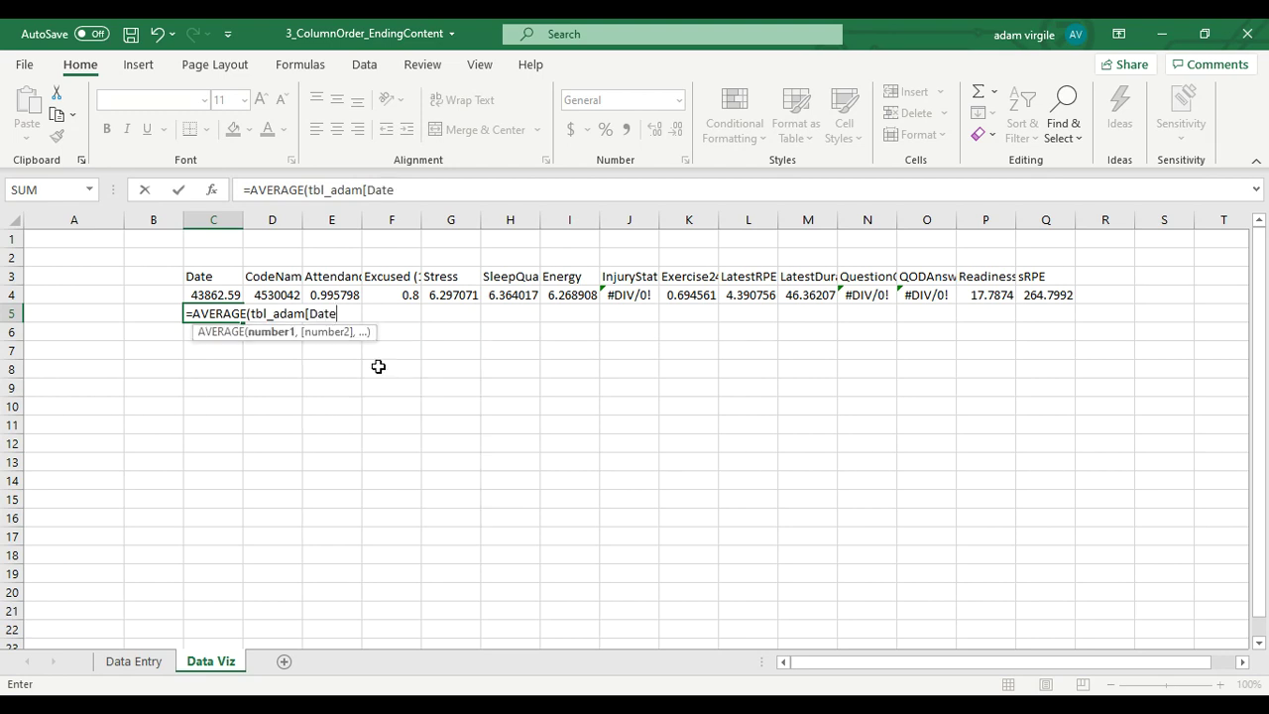
{"action": "type", "text": "])"}
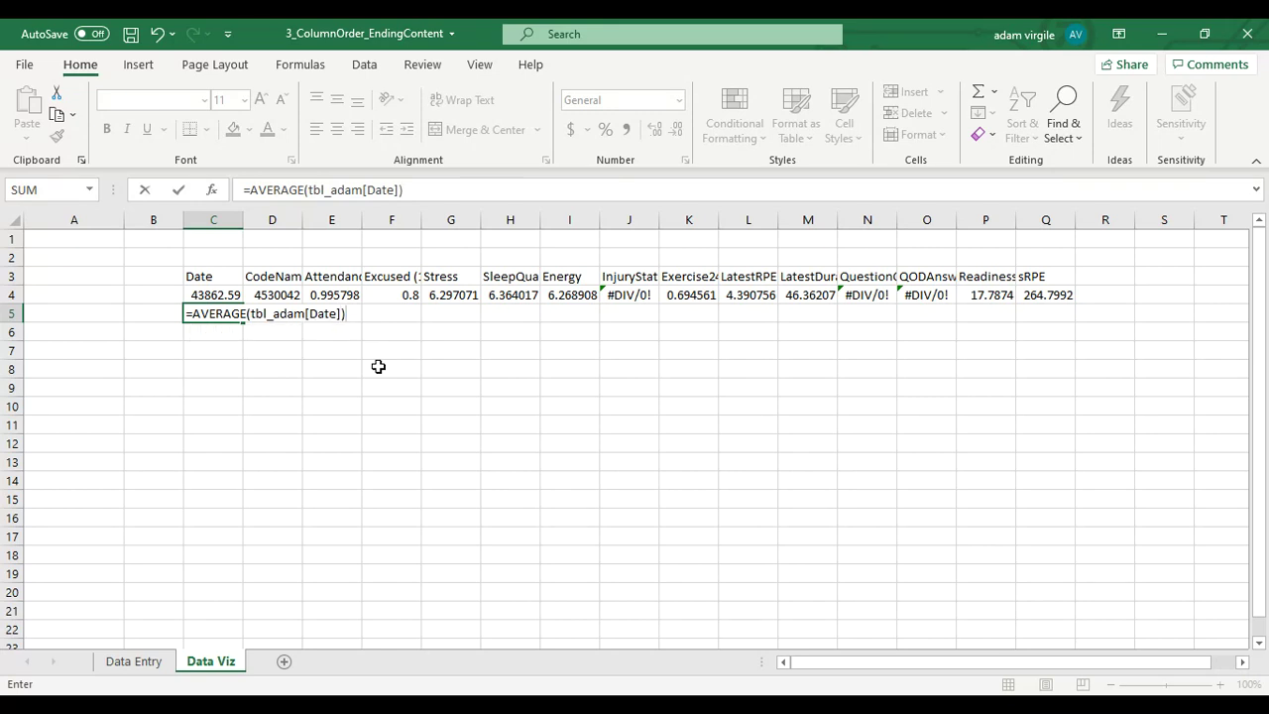
{"action": "key", "text": "Return"}
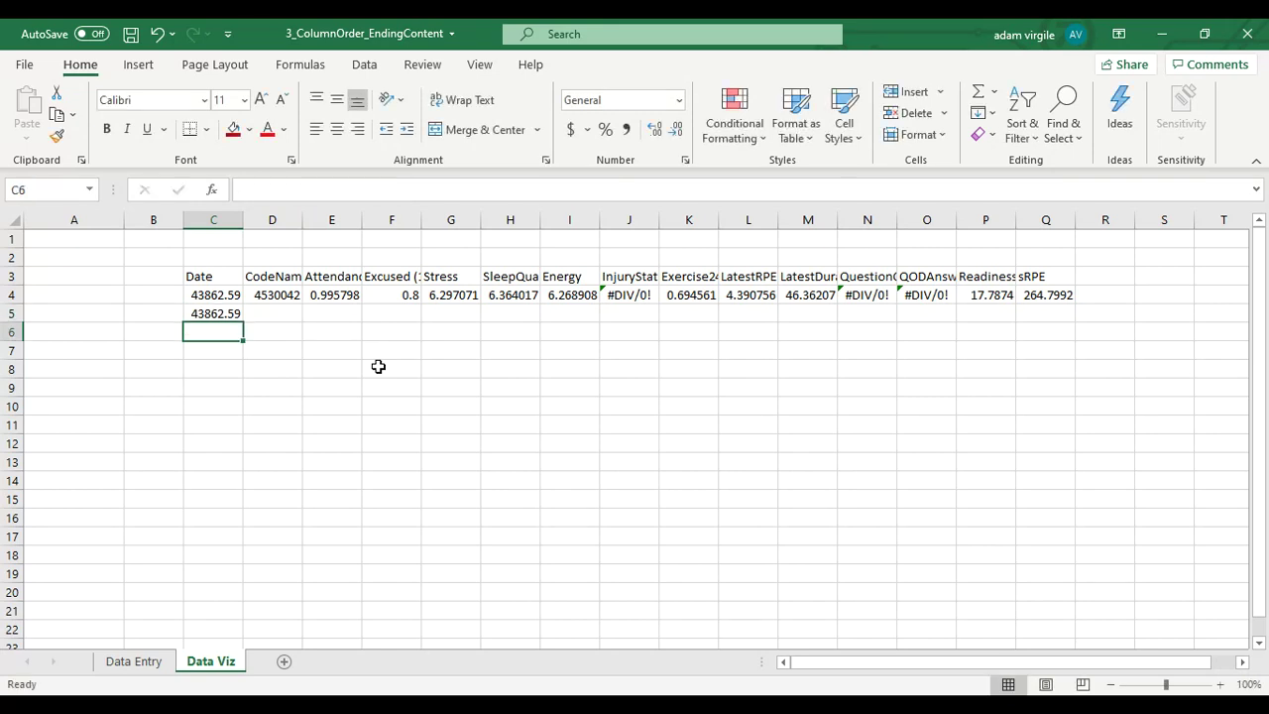
Step: Write the full structured-reference formula =AVERAGE(tbl_adam[Date]) in C6 by hand
{"action": "type", "text": "=AVERAGE("}
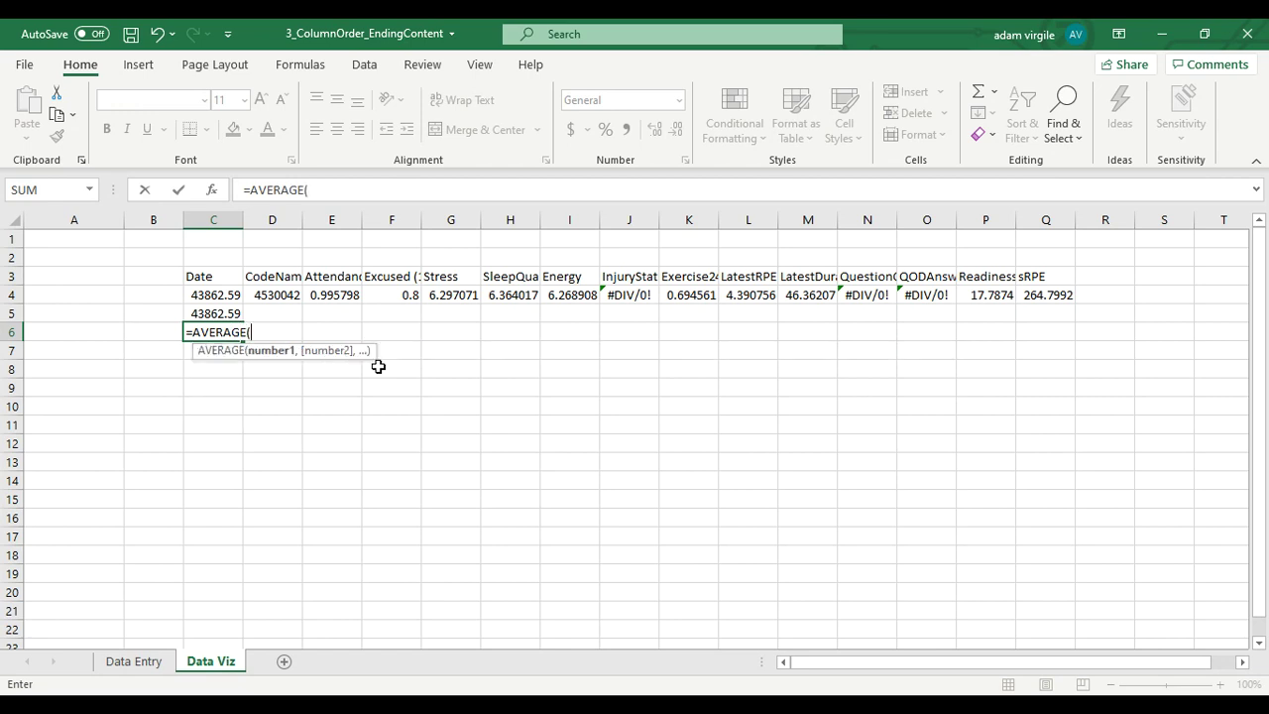
{"action": "type", "text": "tbl_adam]"}
{"action": "key", "text": "BackSpace"}
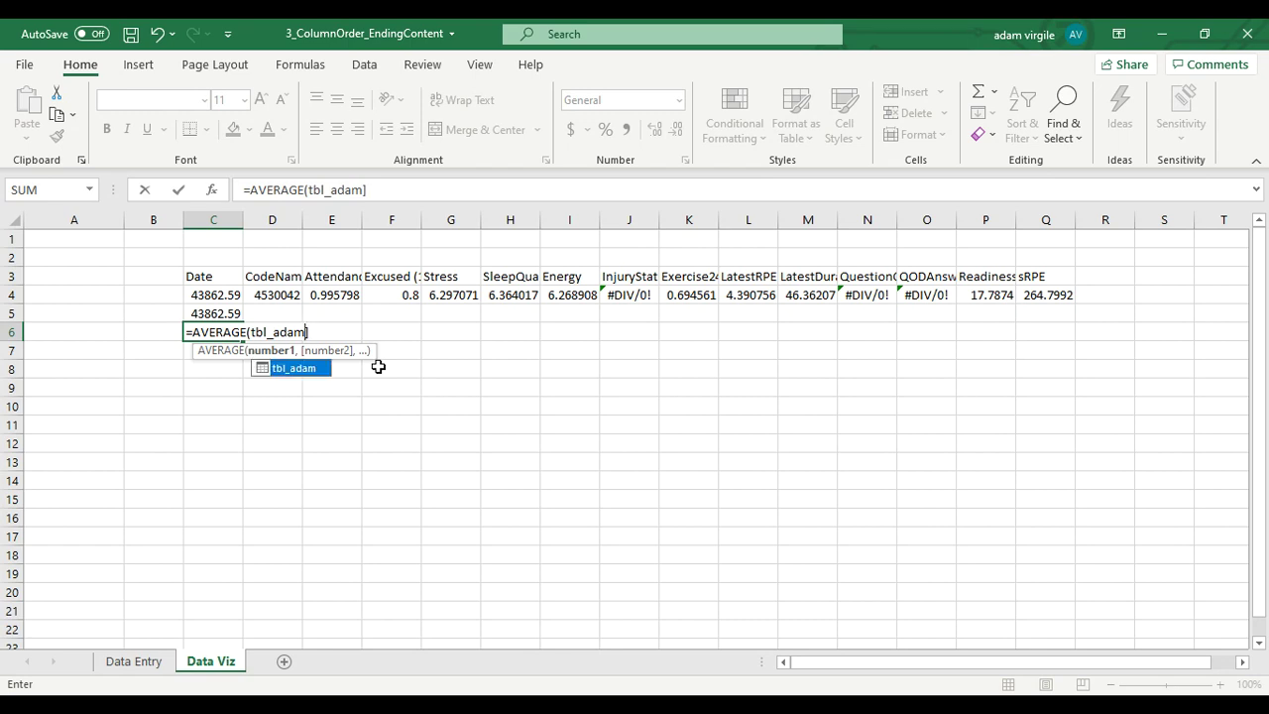
{"action": "type", "text": "[Da"}
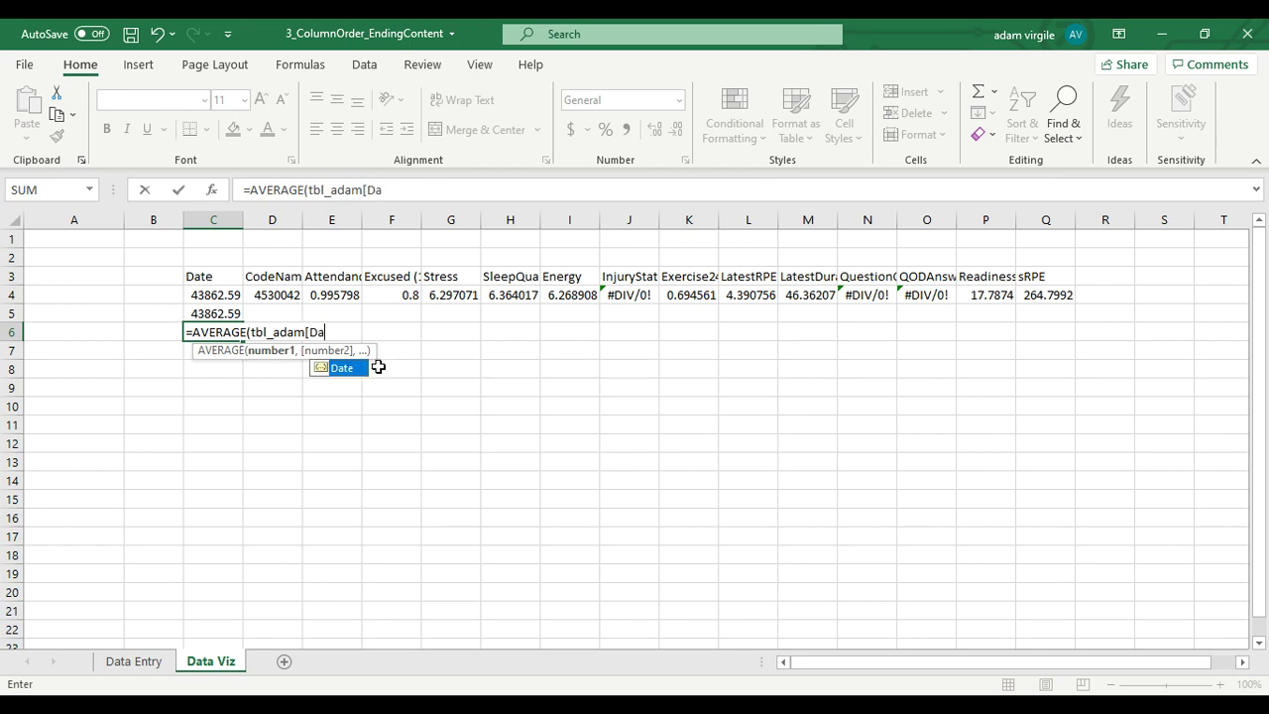
{"action": "type", "text": "te]"}
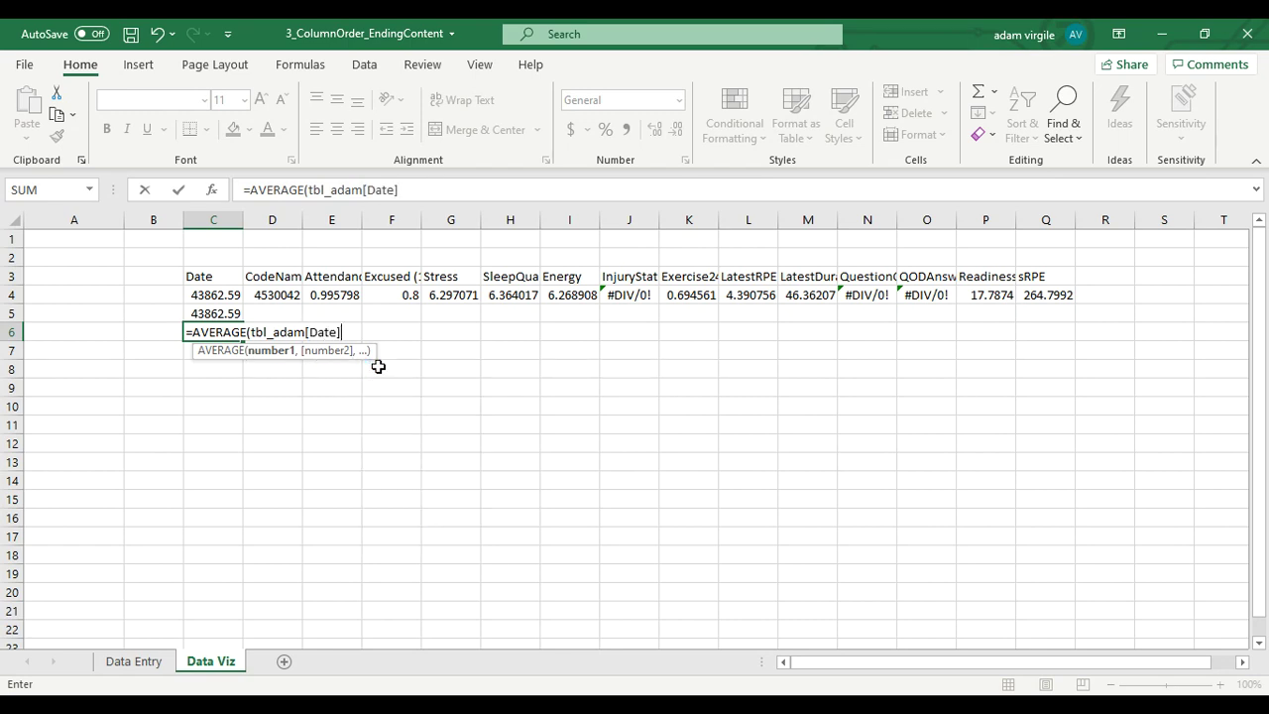
{"action": "type", "text": ")"}
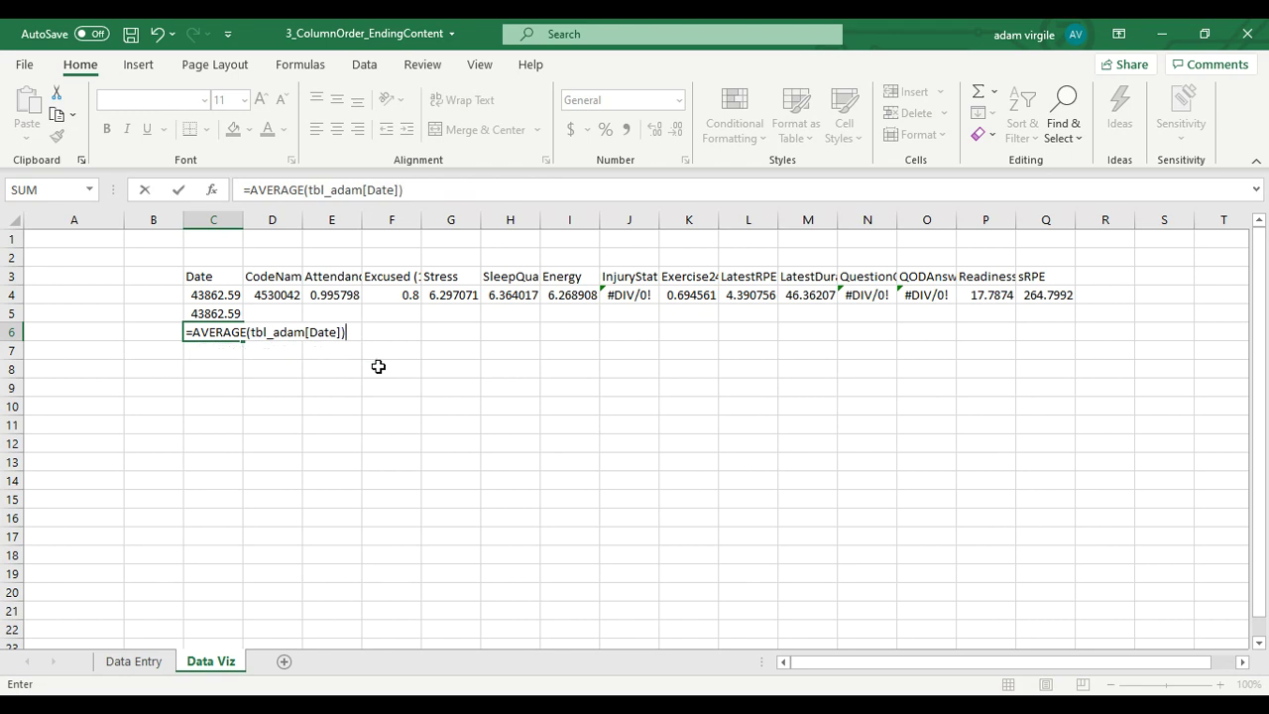
{"action": "key", "text": "Return"}
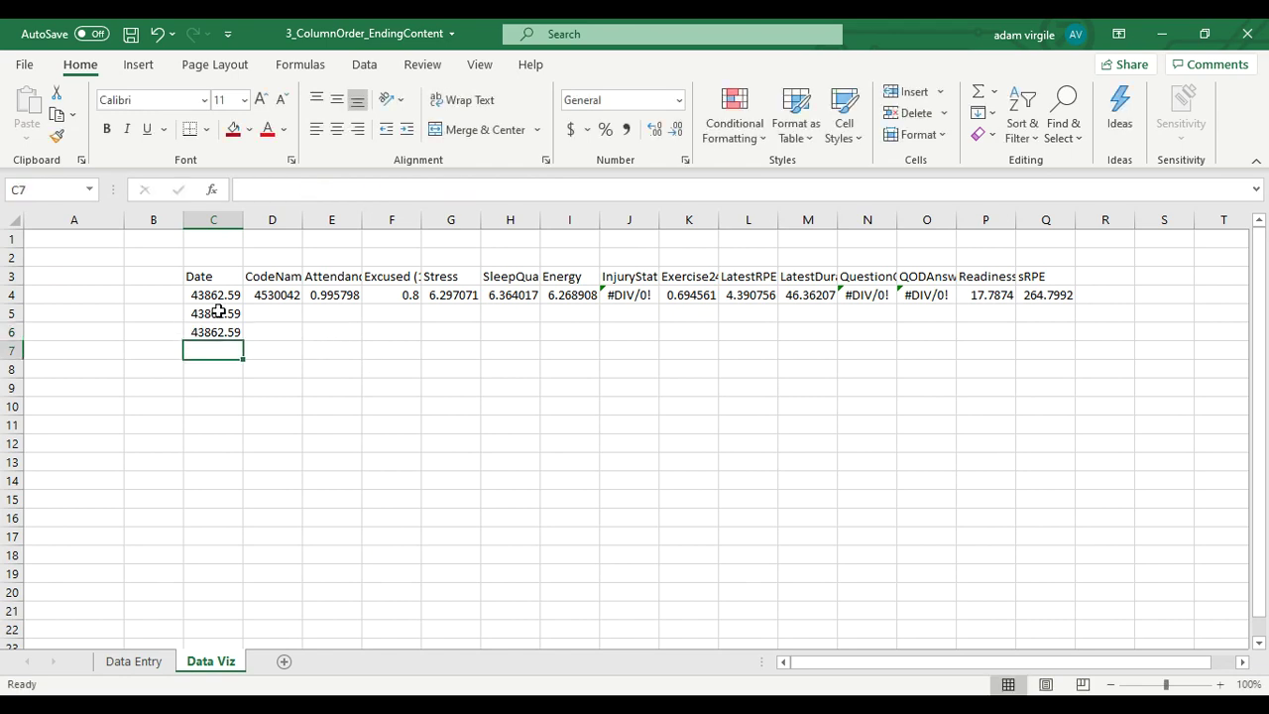
Step: Fill the AVERAGE formulas from C5:C6 across rows 5 and 6 to column Q
{"action": "left_click_drag", "start_coordinate": [218, 312], "coordinate": [226, 331]}
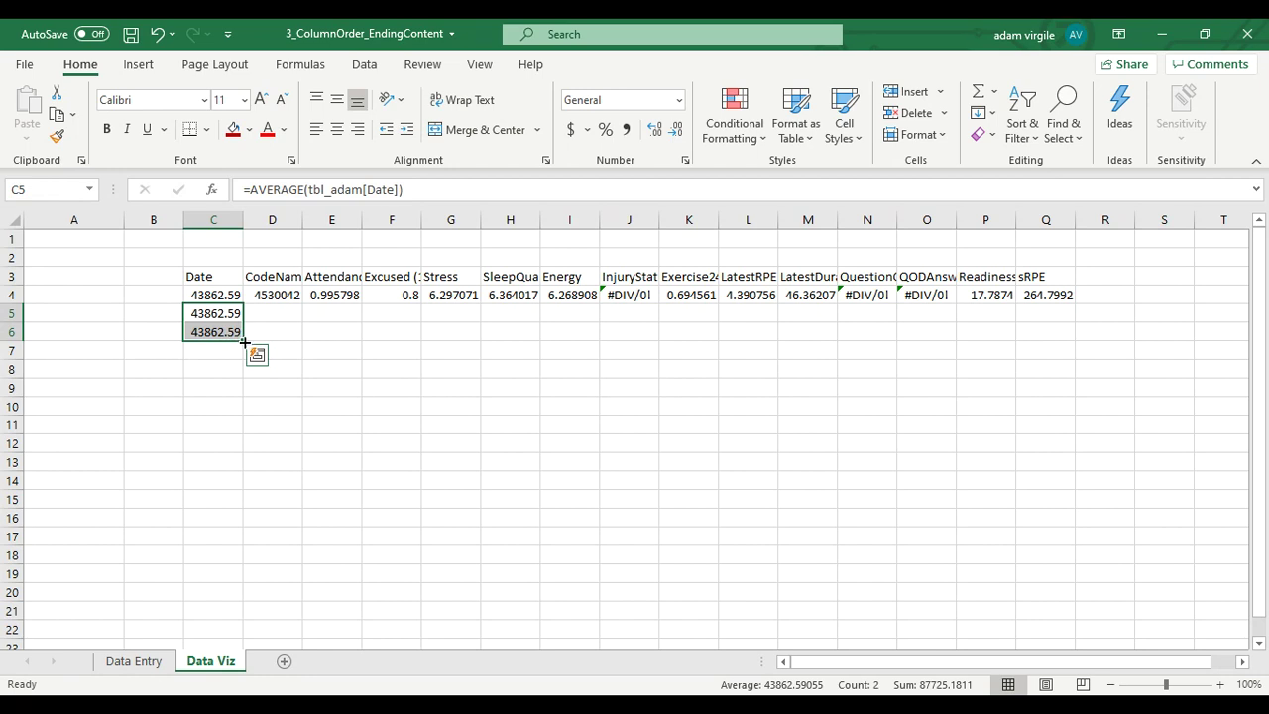
{"action": "left_click_drag", "start_coordinate": [244, 342], "coordinate": [1066, 340]}
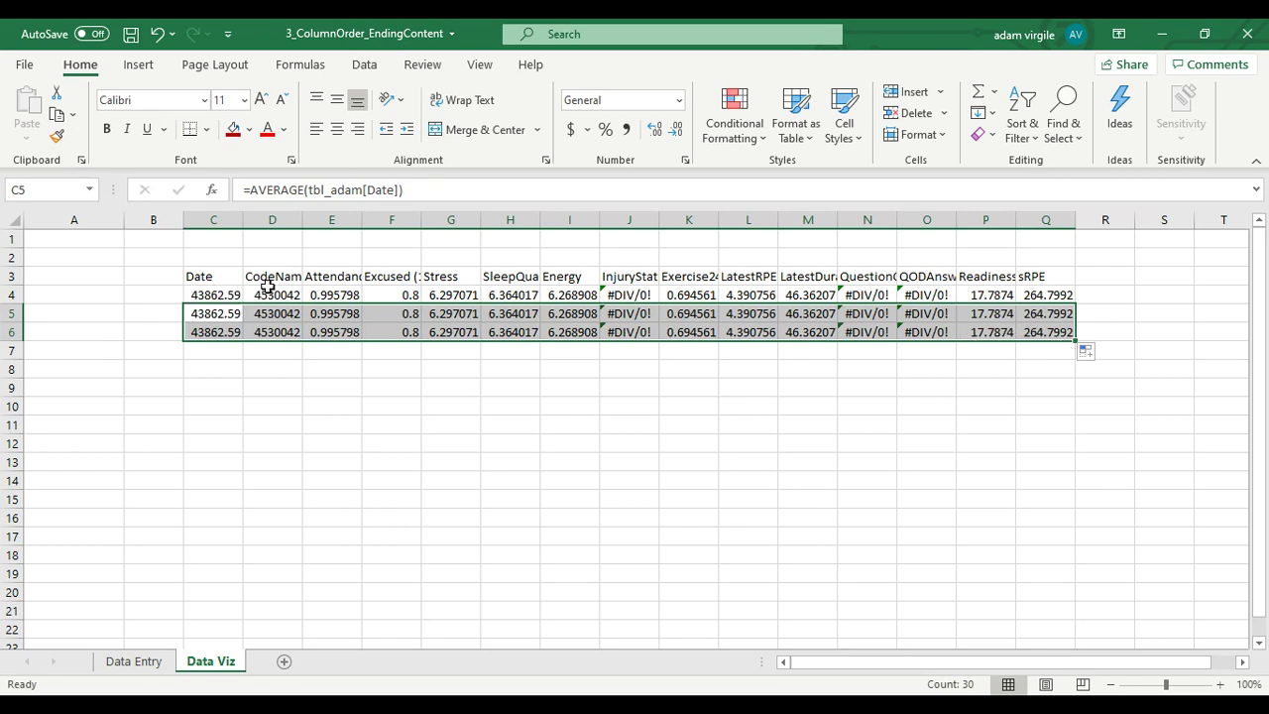
{"action": "left_click", "coordinate": [493, 368]}
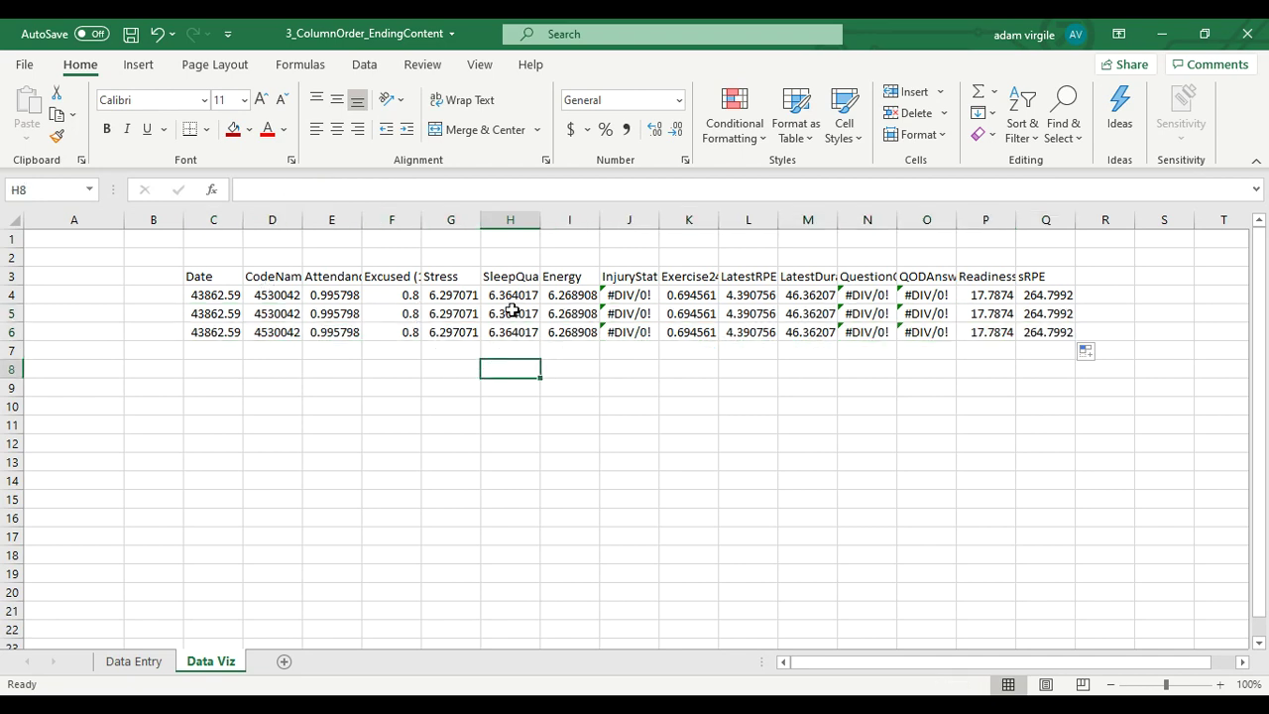